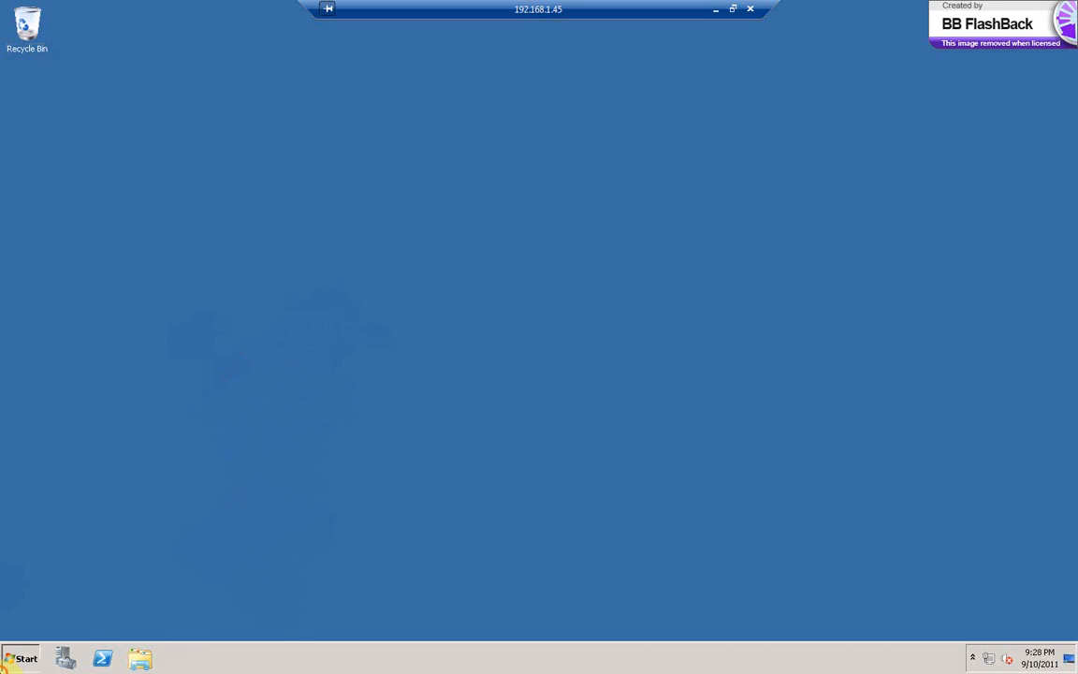
Check the server's computer name by running HOSTNAME in a Command Prompt, and close the prompt.
left_click(21, 657)
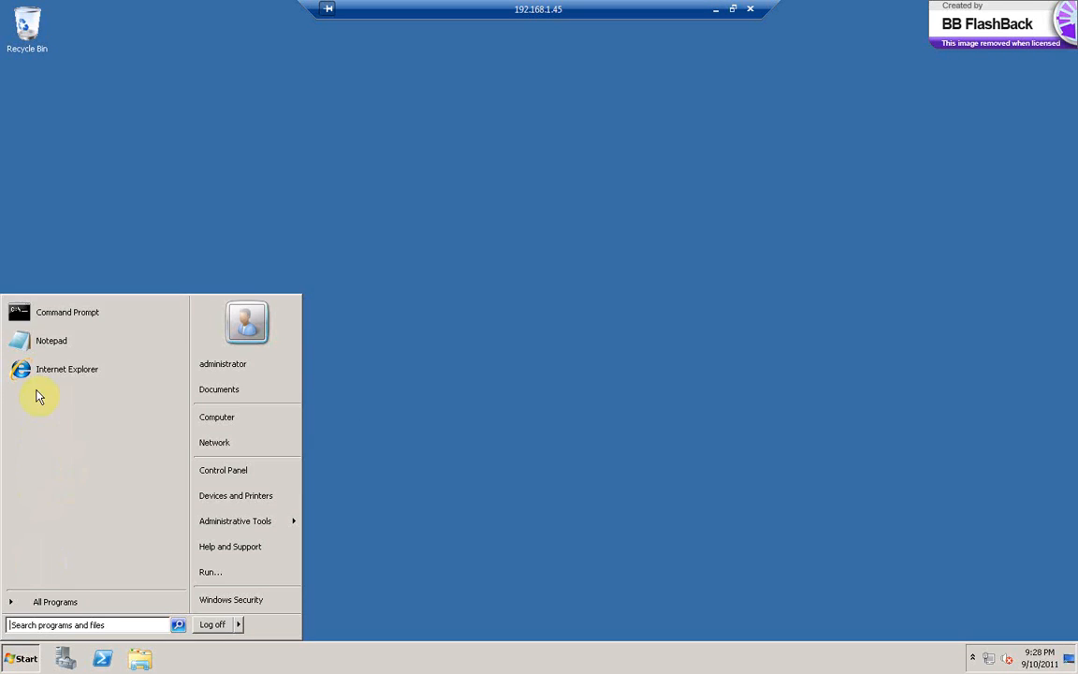
left_click(53, 314)
type("HOSTNAME")
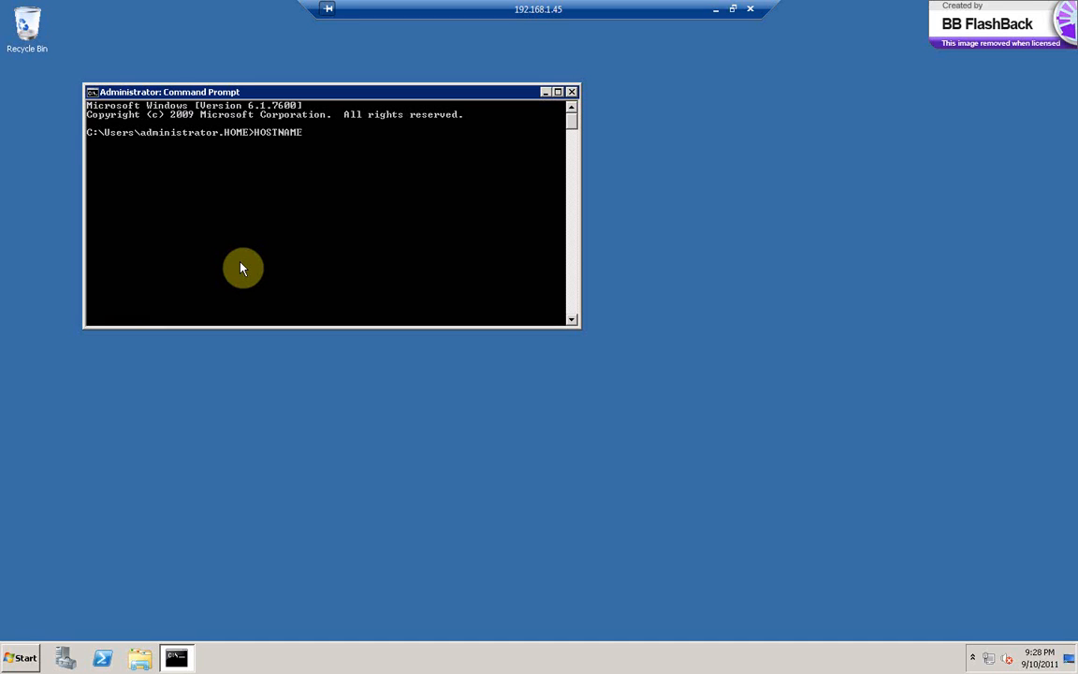
key("Return")
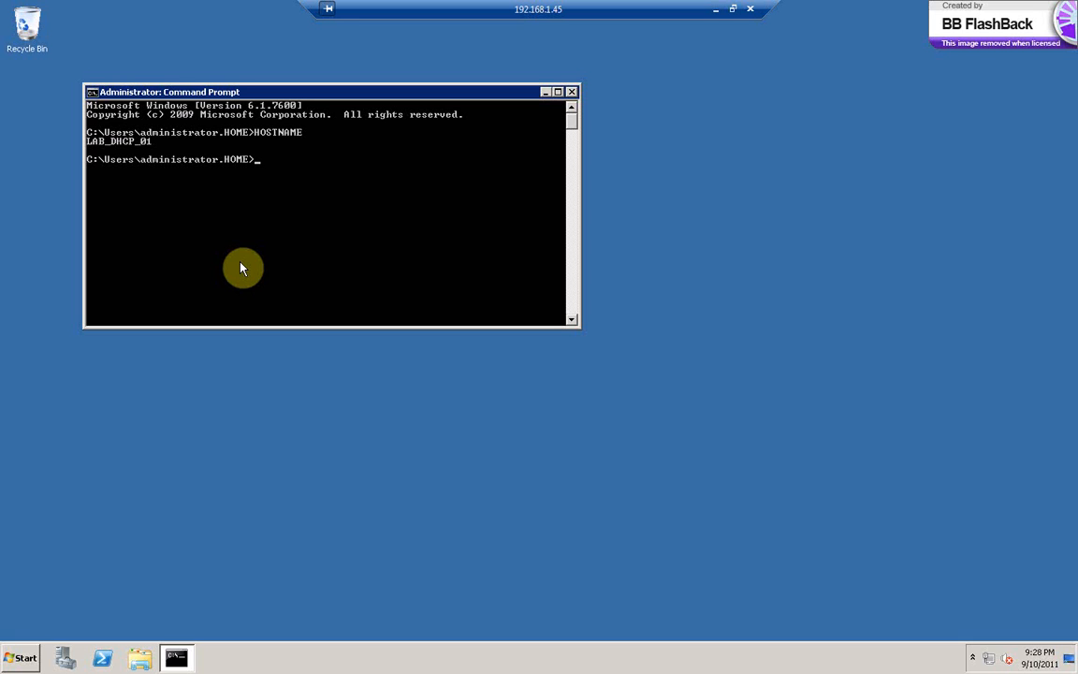
left_click(573, 94)
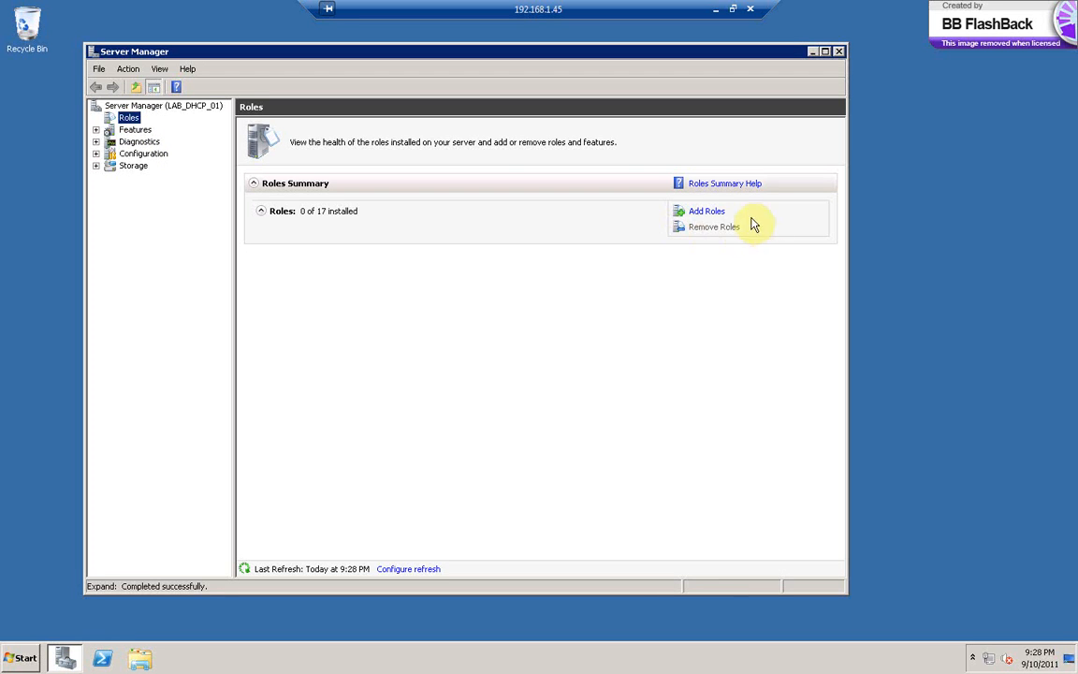
Start adding the DHCP Server role and bind it to the 192.168.1.45 IPv4 network connection.
left_click(718, 211)
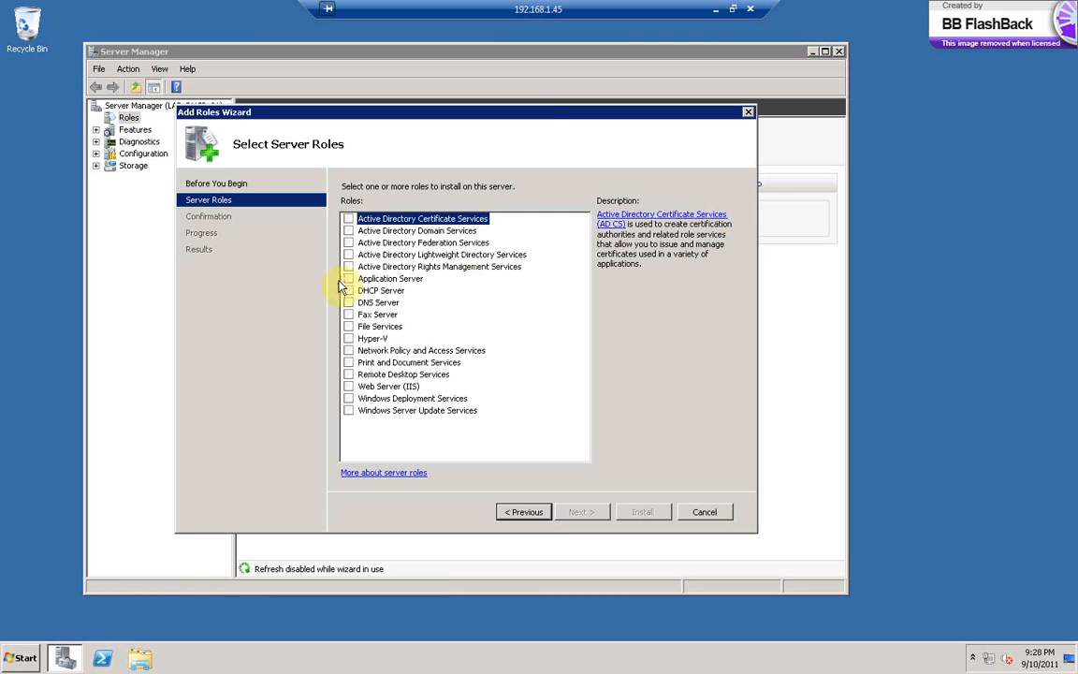
left_click(347, 290)
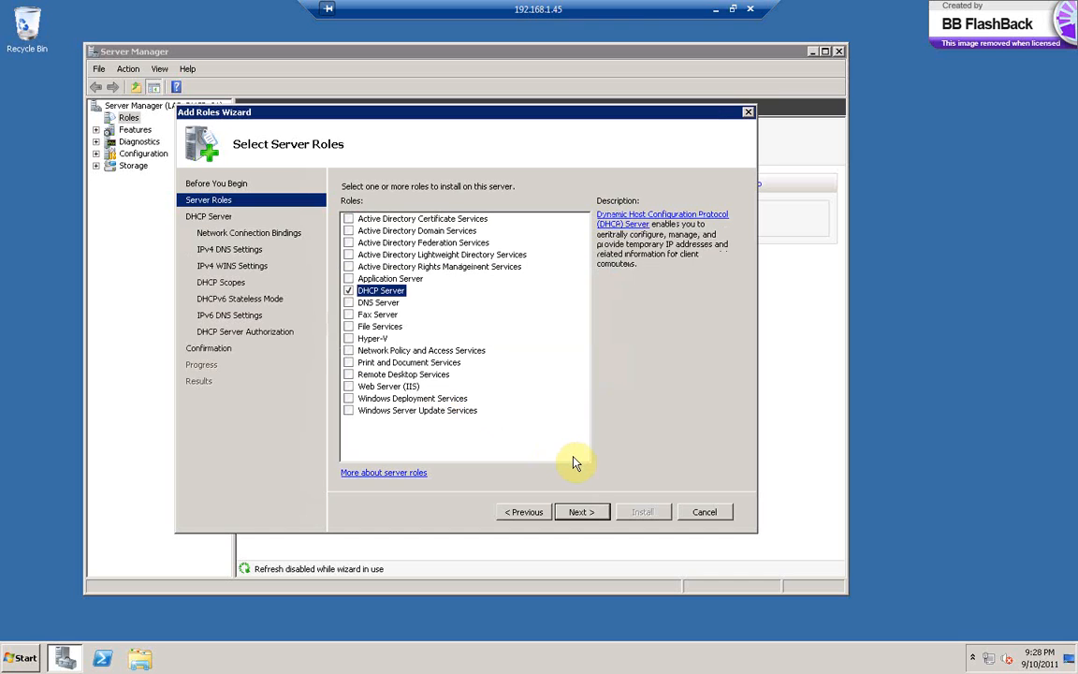
left_click(581, 511)
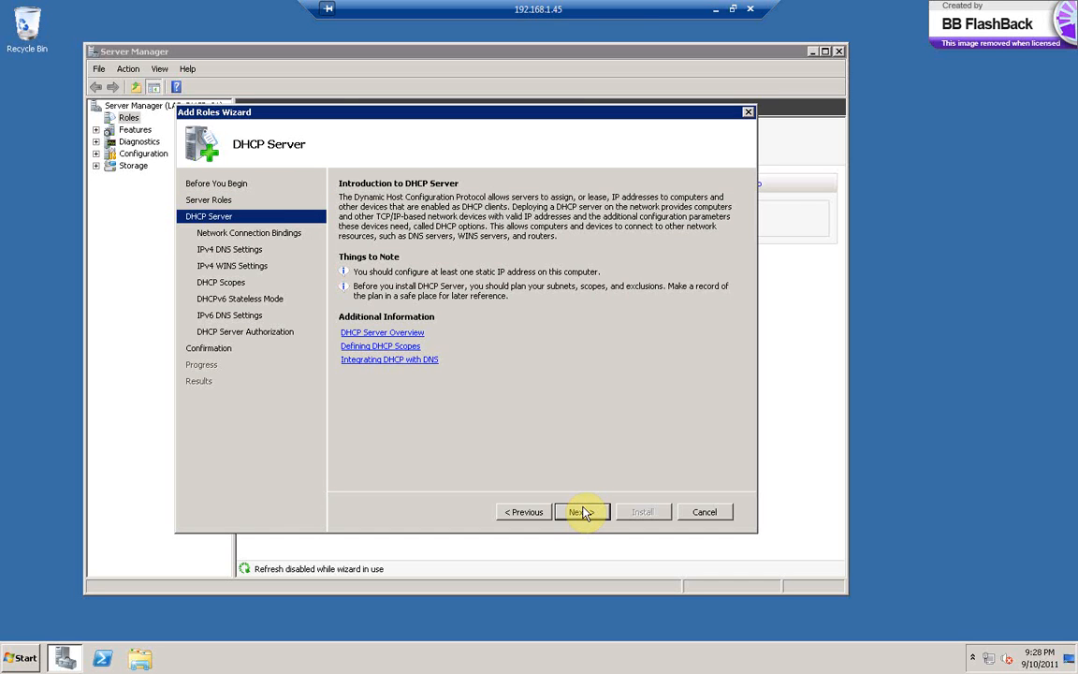
left_click(582, 512)
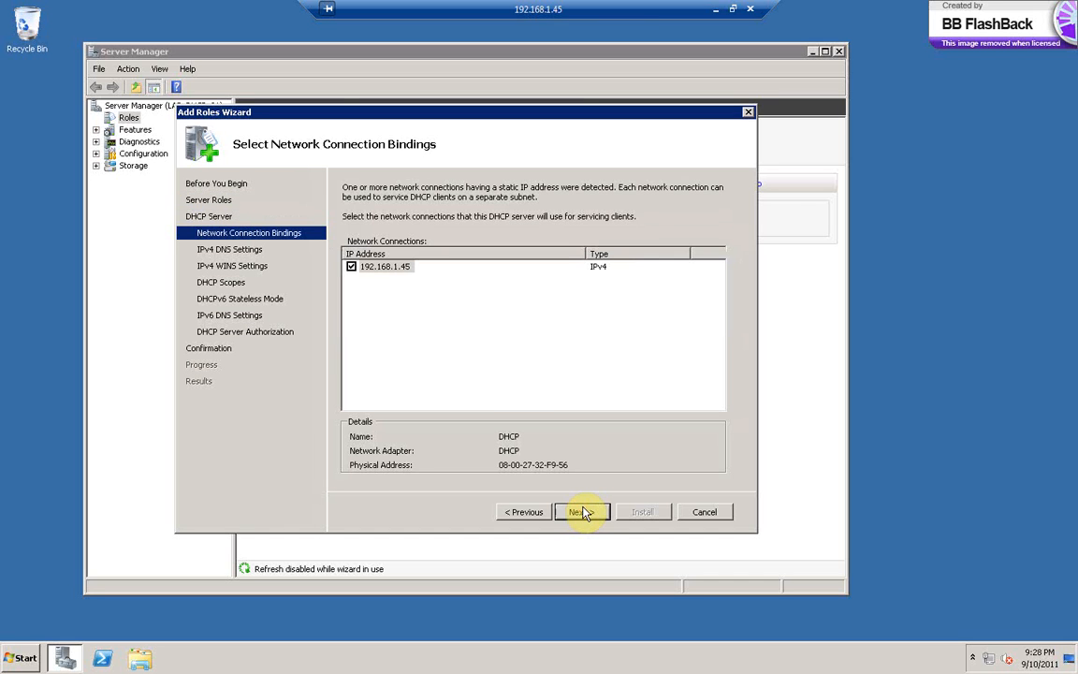
left_click(404, 269)
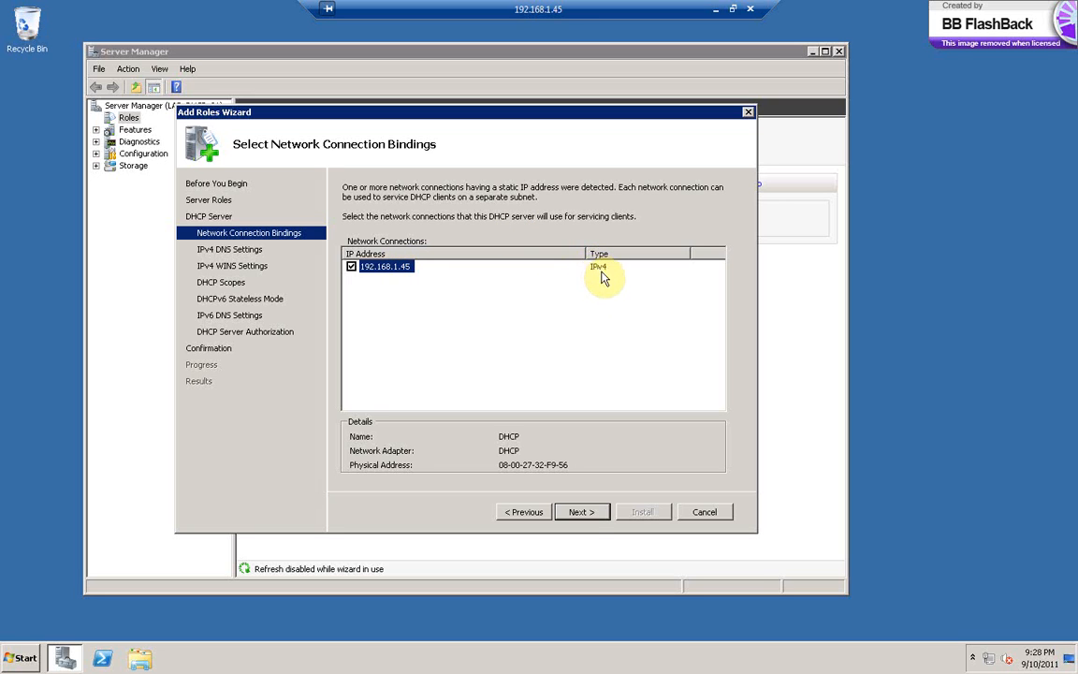
left_click(580, 513)
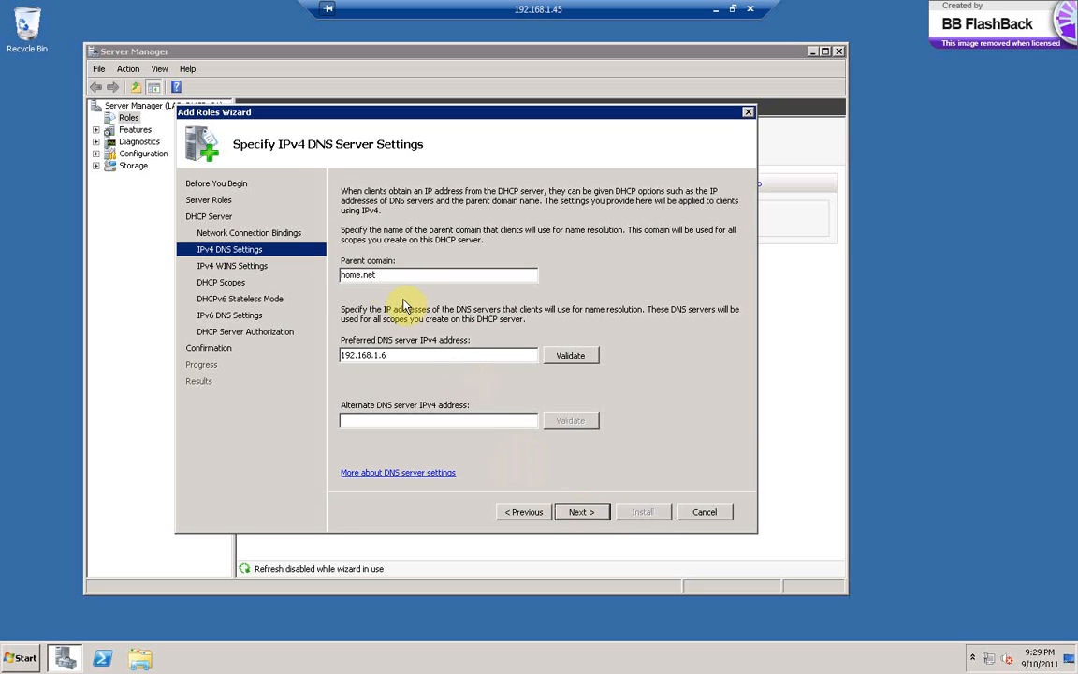
Accept parent domain home.net and preferred IPv4 DNS server 192.168.1.6, with WINS not required for the network.
left_click_drag(379, 275, 330, 277)
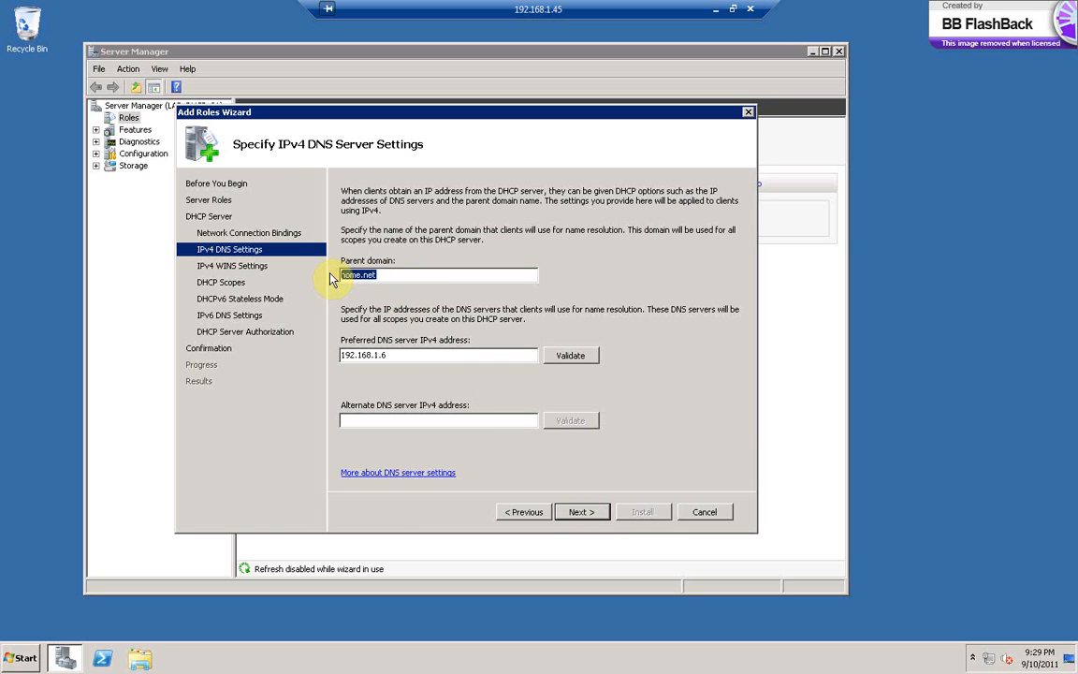
left_click(385, 355)
left_click_drag(385, 354, 343, 355)
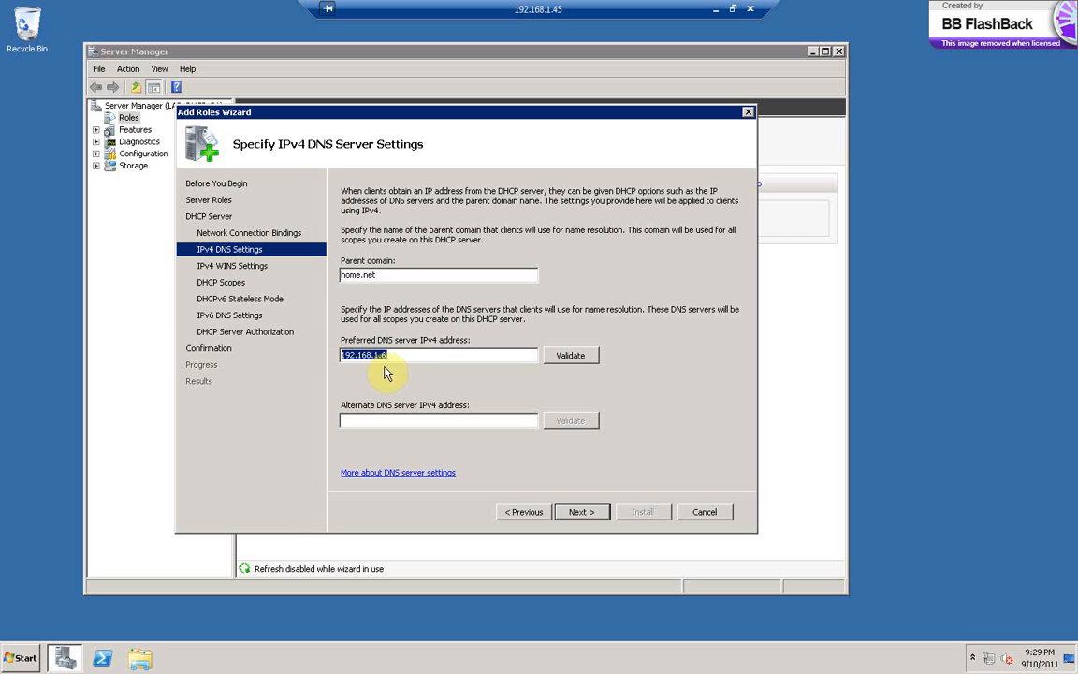
left_click(579, 513)
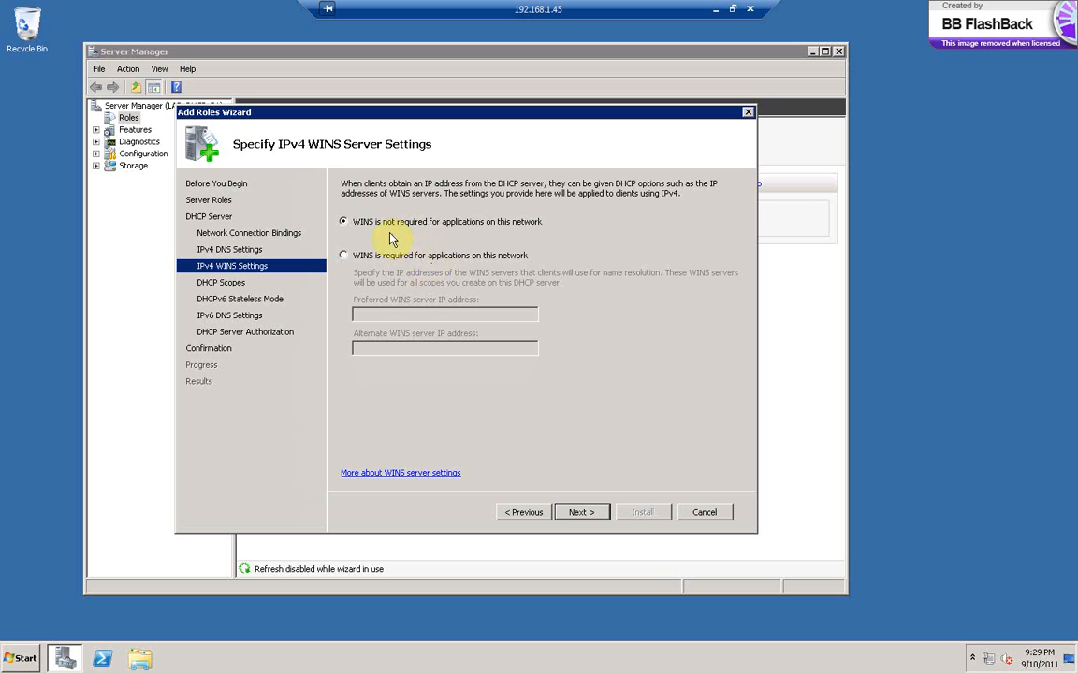
left_click(594, 517)
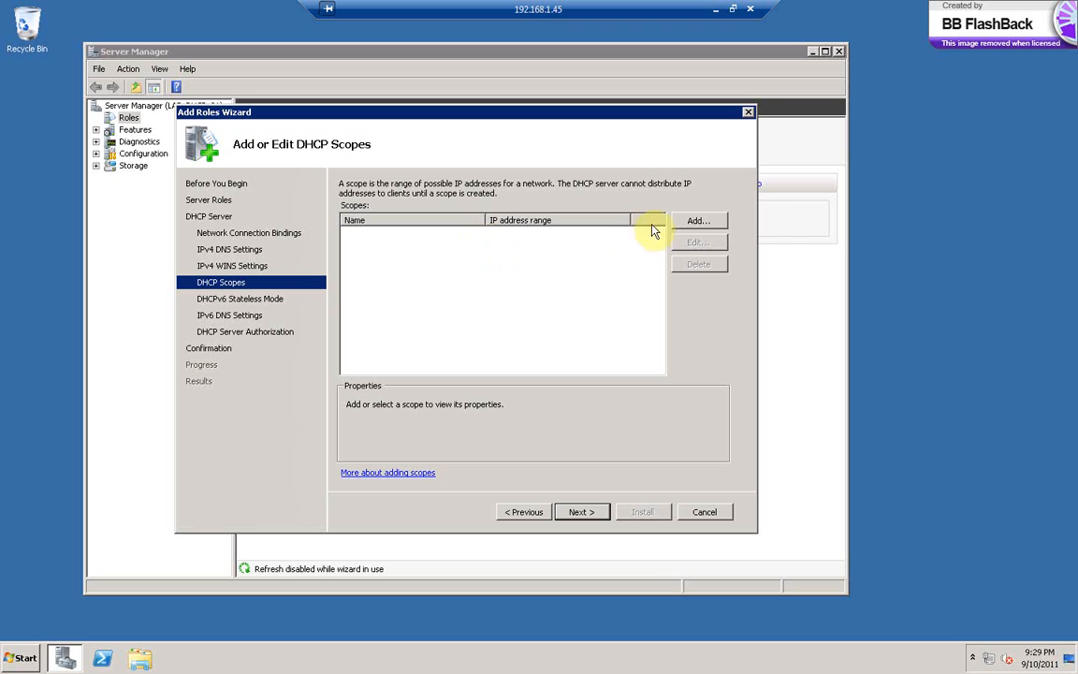
Add a DHCP scope named LAB_NETWORK with the address range 192.168.1.100 to 192.168.1.120.
left_click(704, 222)
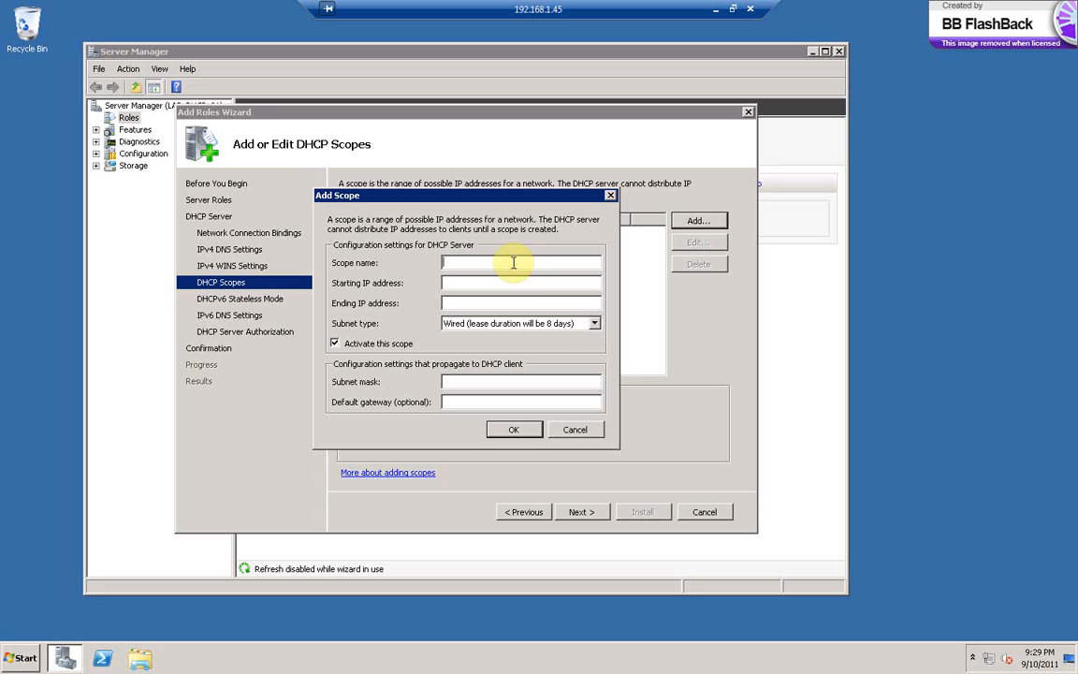
type("LAB")
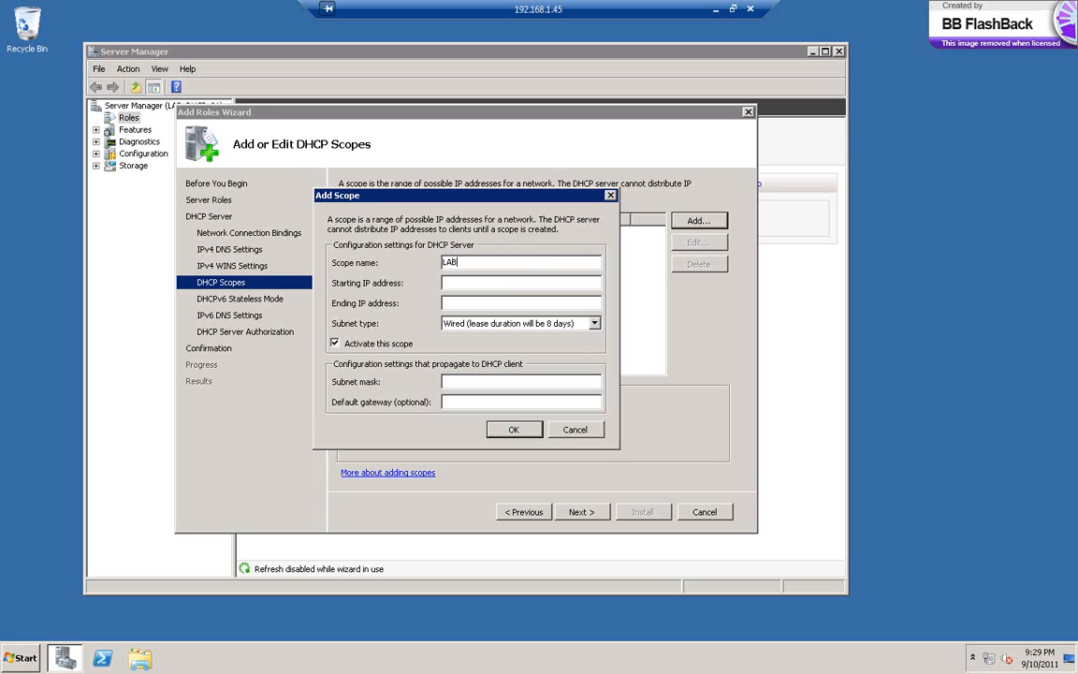
type("_NETWORK")
left_click(528, 288)
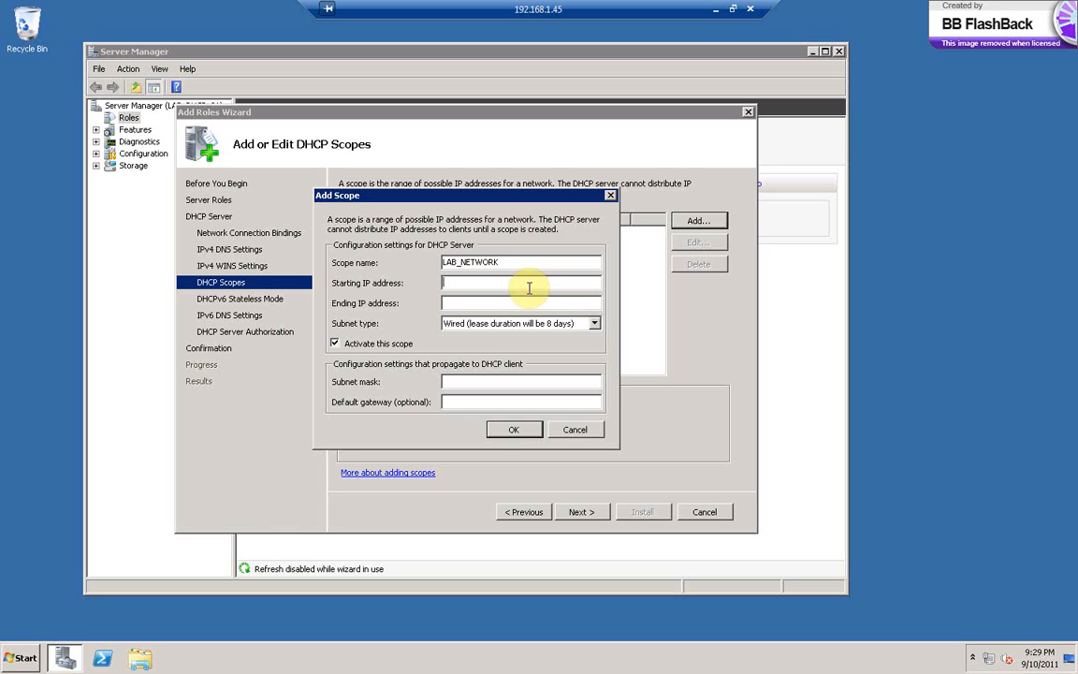
type("192.168")
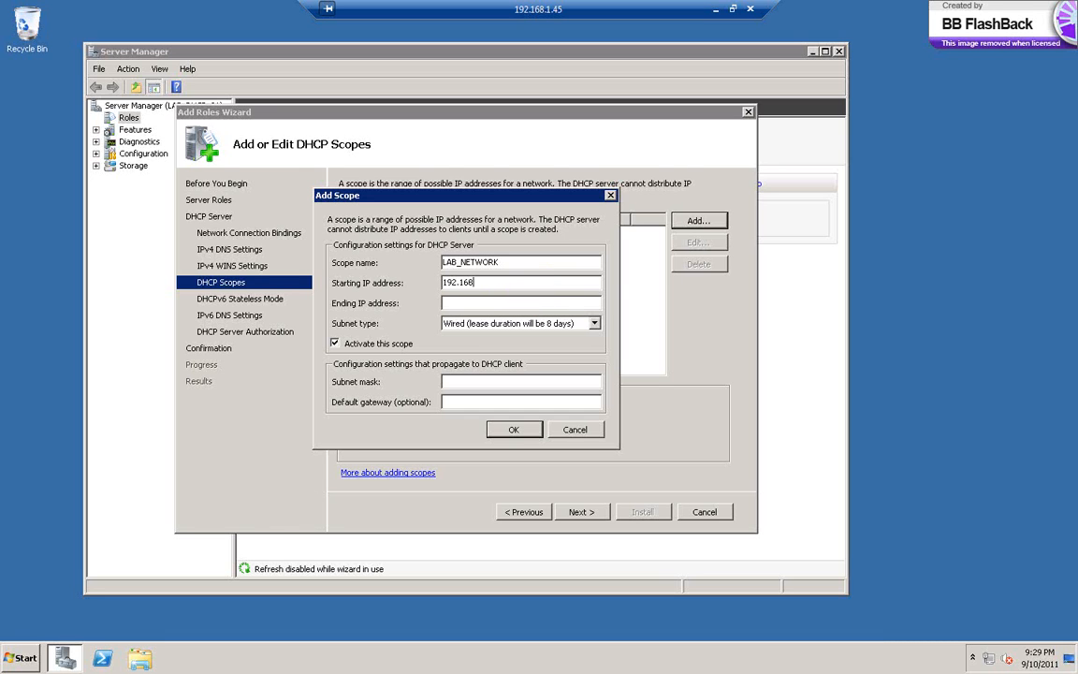
type(".1.100")
left_click(548, 304)
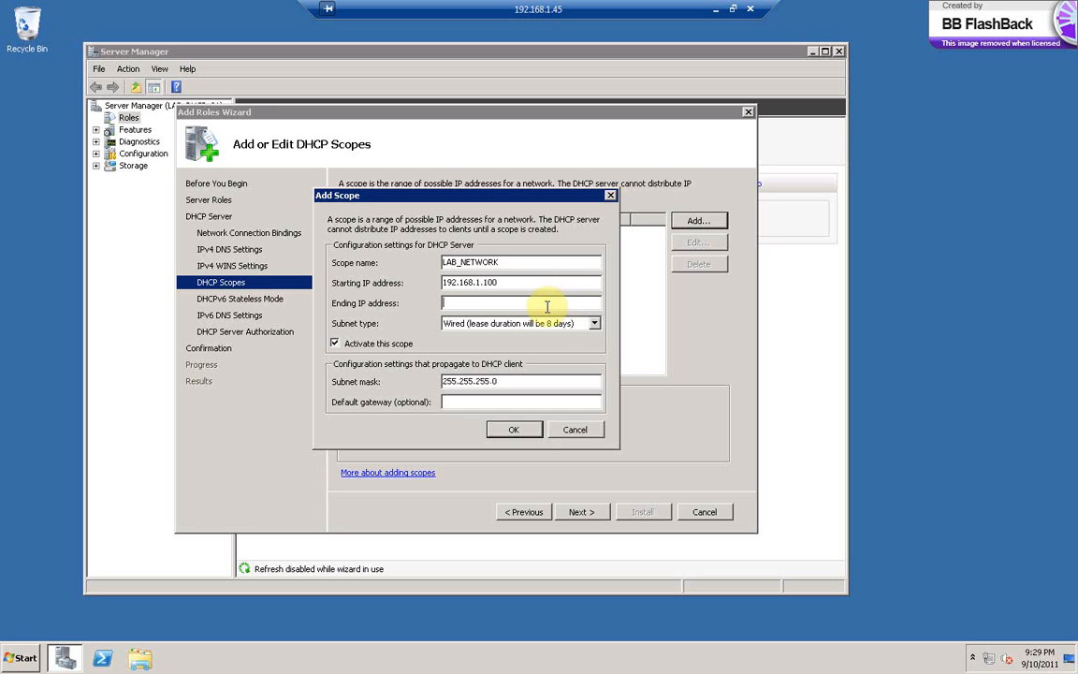
type("192.168")
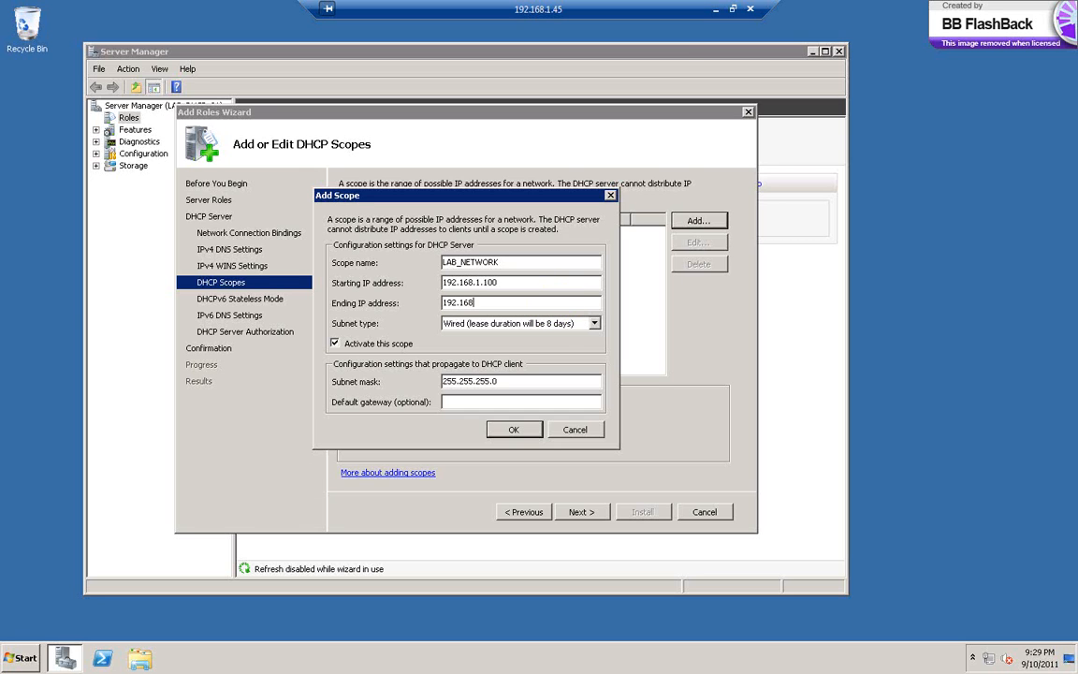
type(".1.120")
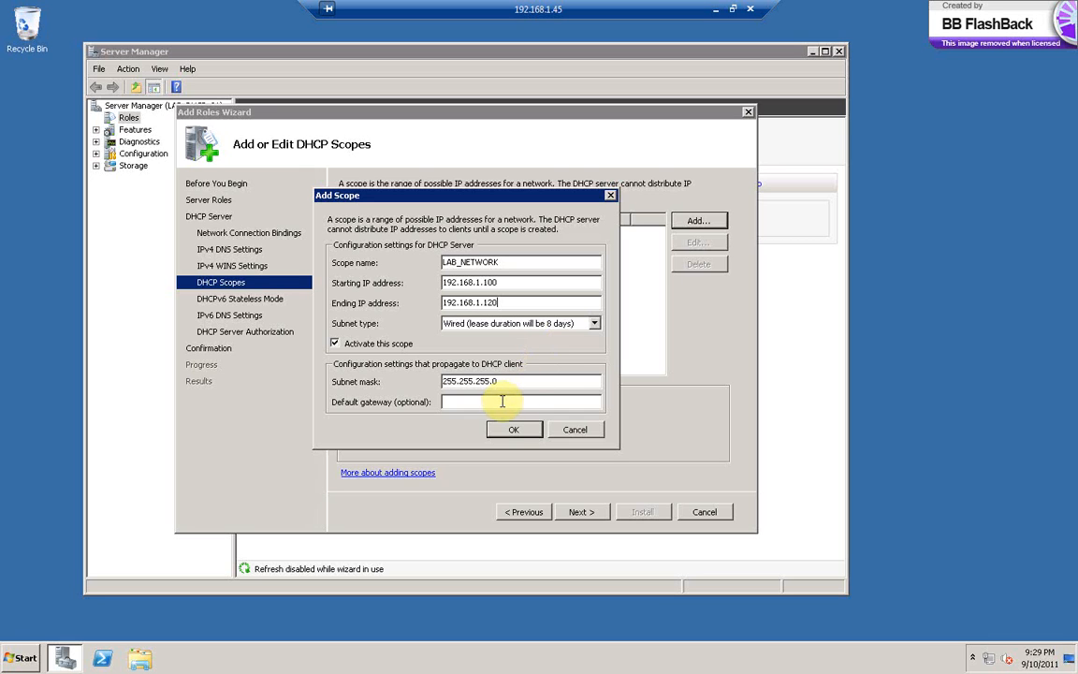
Keep the scope's subnet type as Wired with an 8-day lease, leave the default gateway empty, and confirm the scope.
left_click(503, 402)
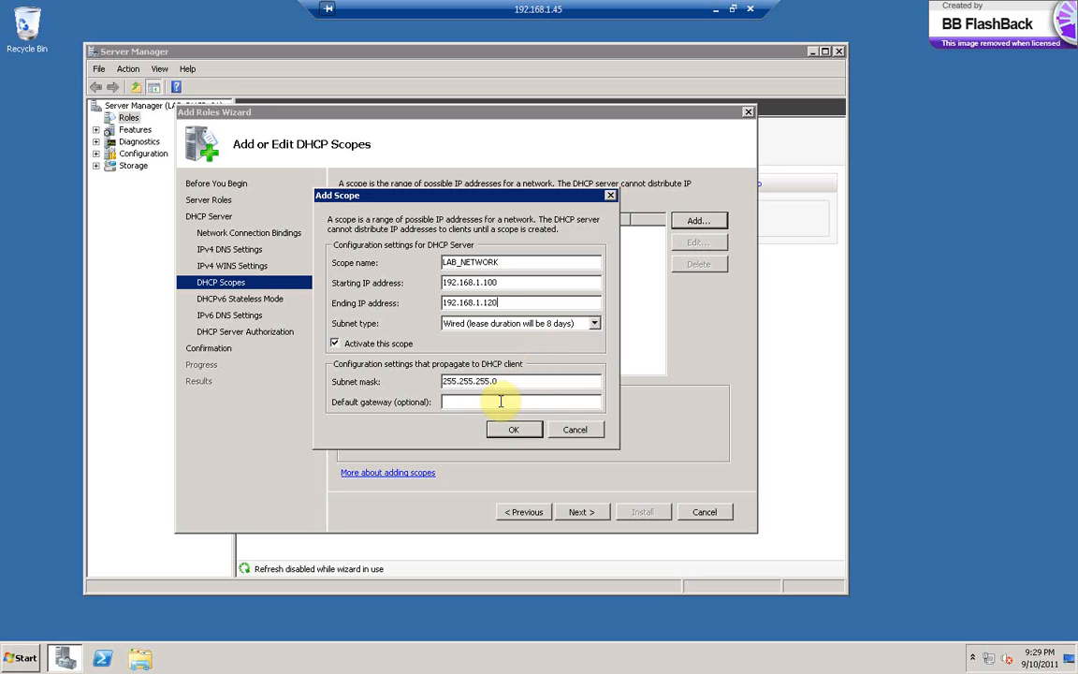
left_click(485, 332)
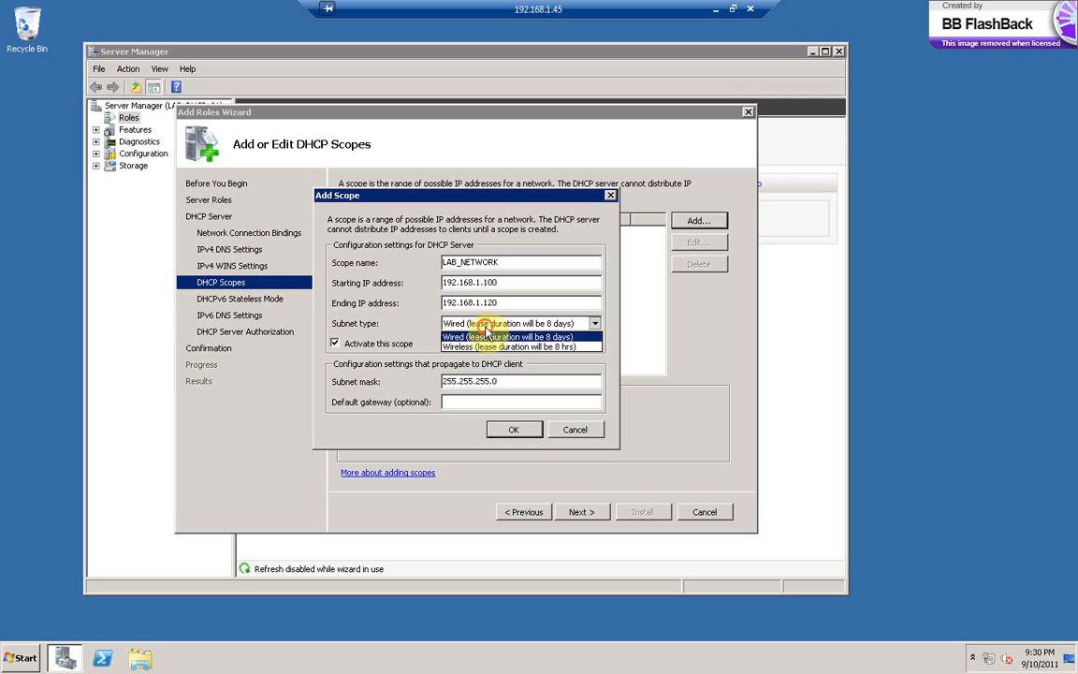
left_click(486, 335)
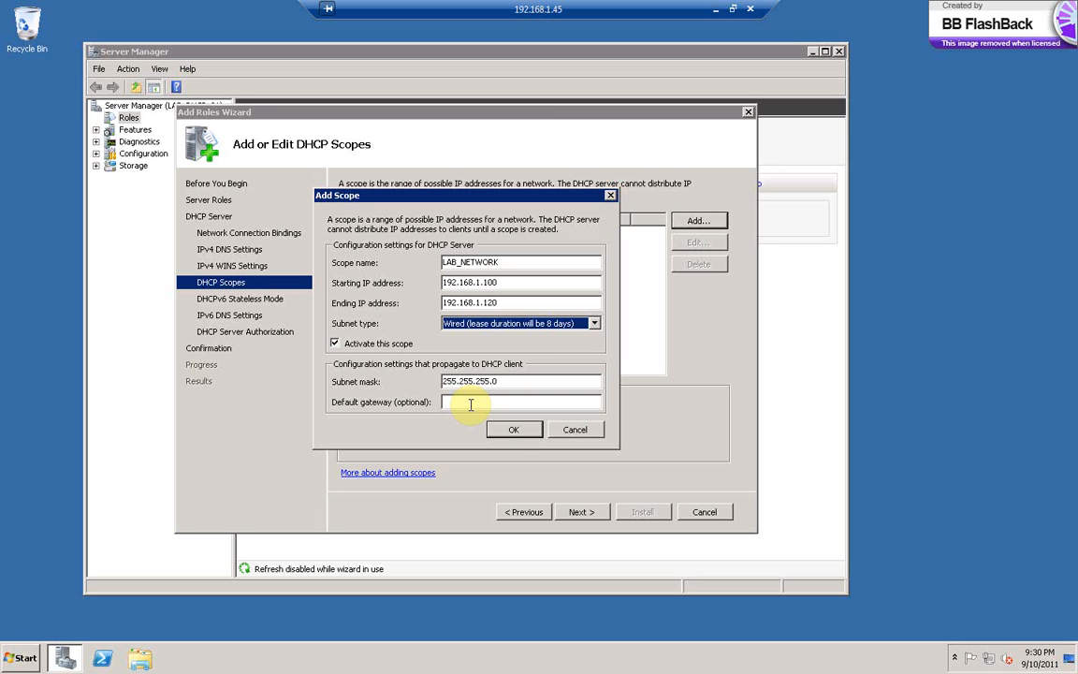
left_click(513, 429)
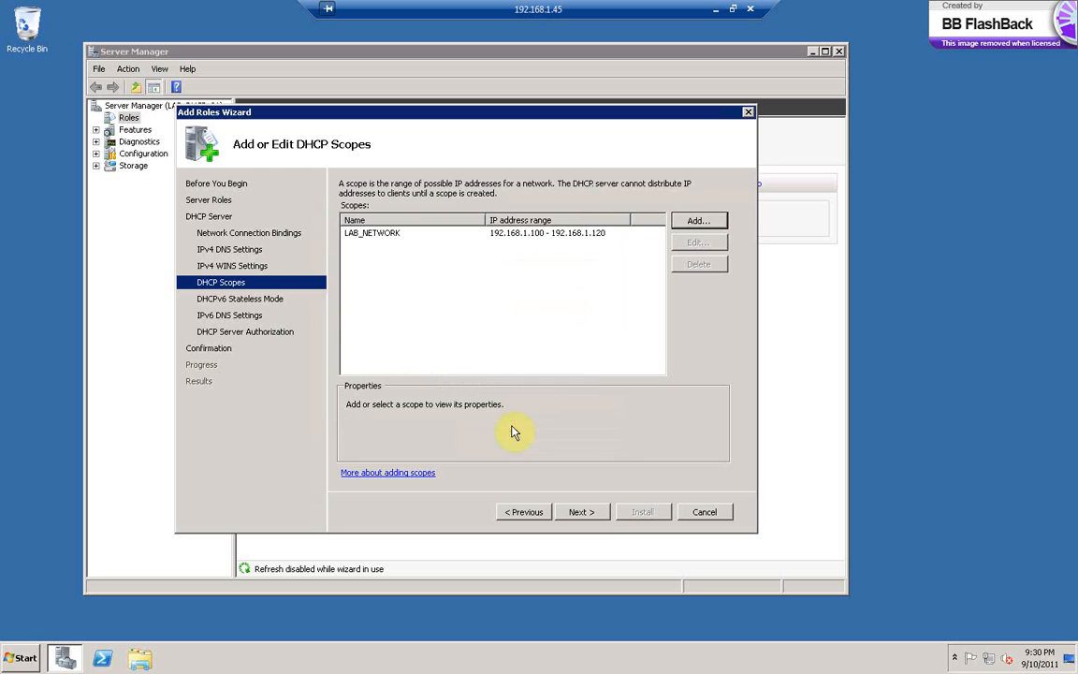
Keep DHCPv6 stateless mode enabled for the server and accept the prefilled IPv6 DNS settings.
left_click(584, 512)
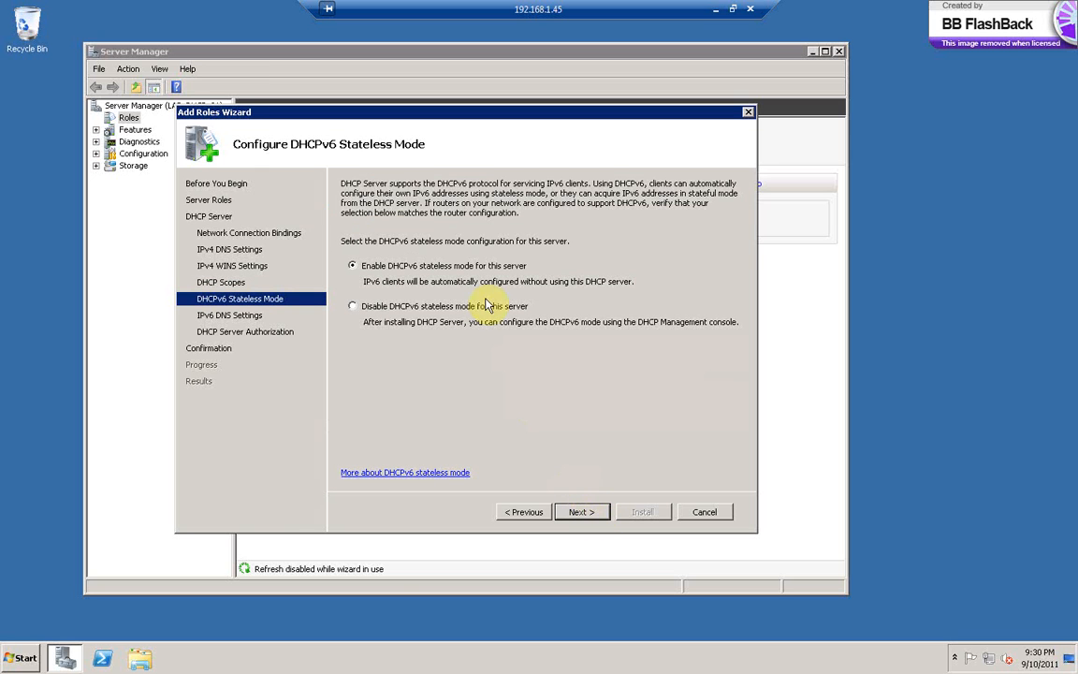
left_click(582, 513)
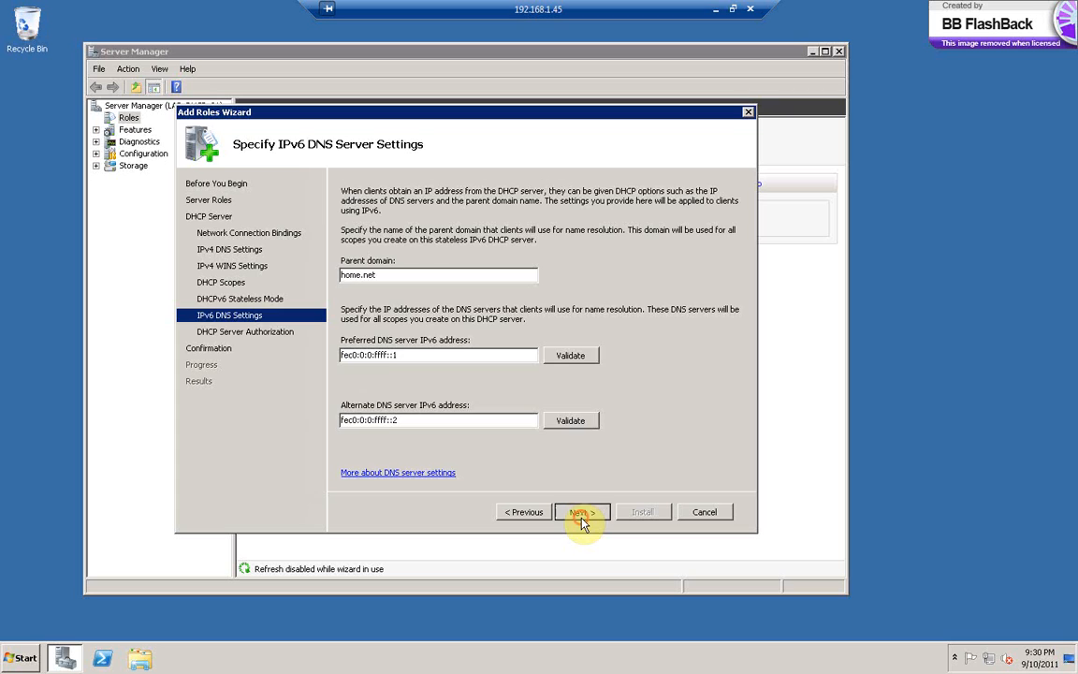
left_click(581, 520)
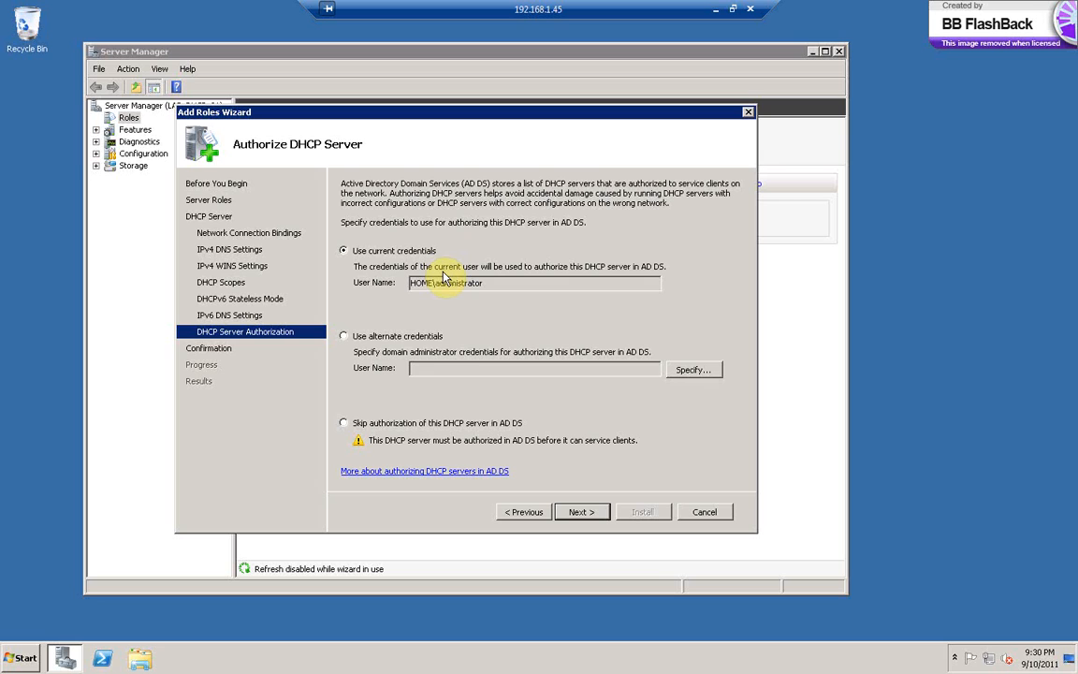
Authorize the DHCP server in AD DS using the current credentials.
left_click(407, 341)
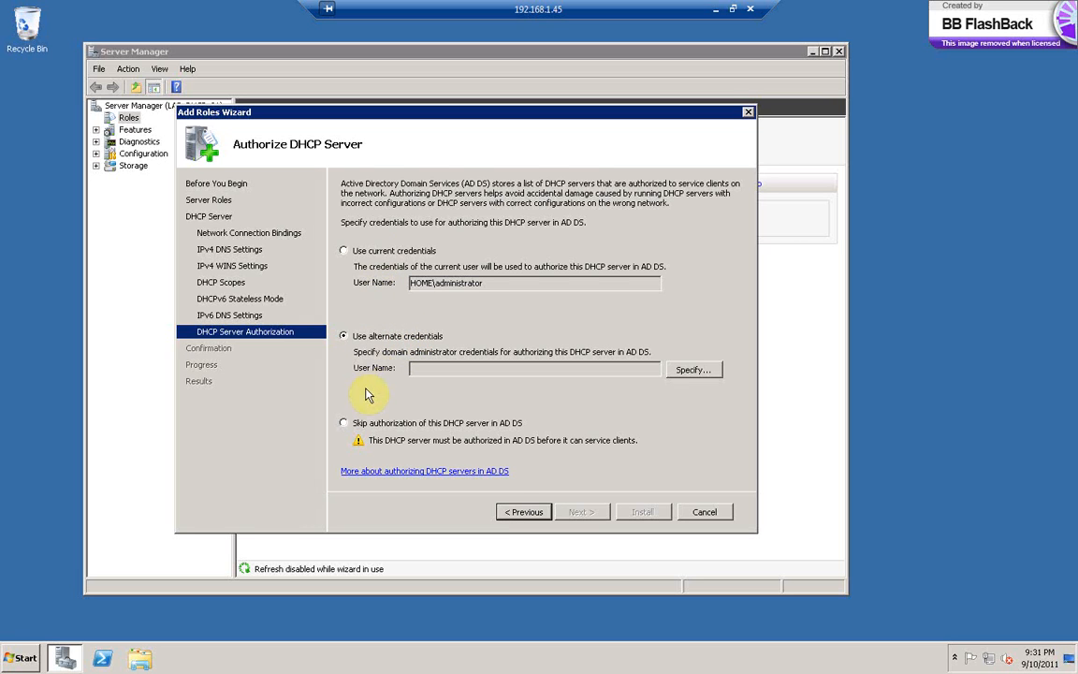
left_click(384, 251)
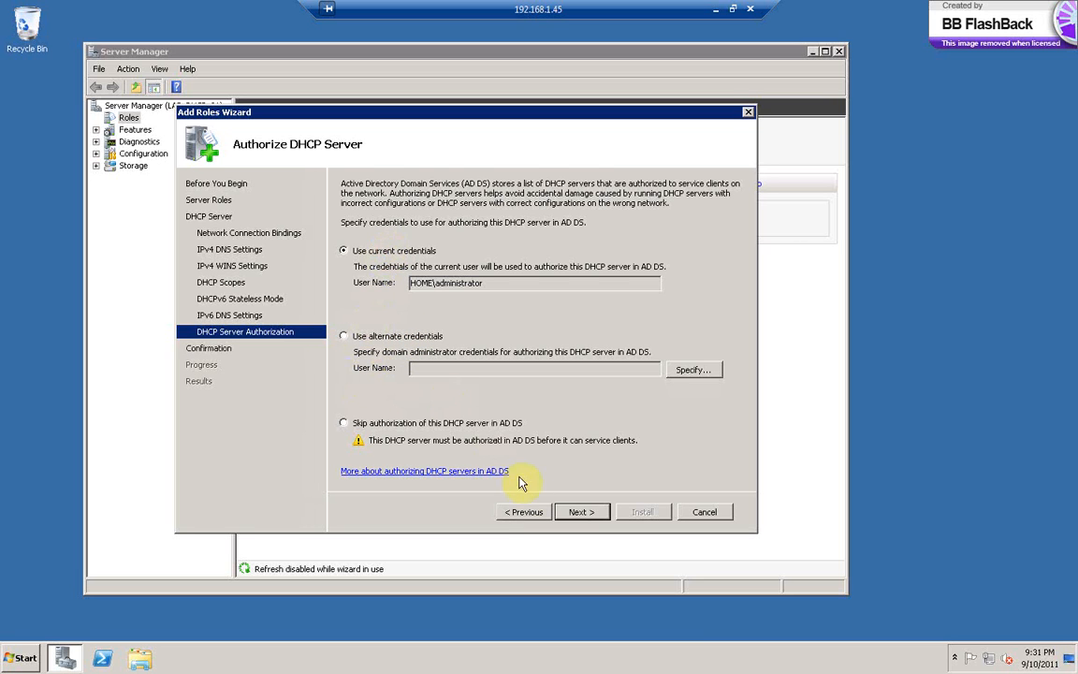
left_click(575, 510)
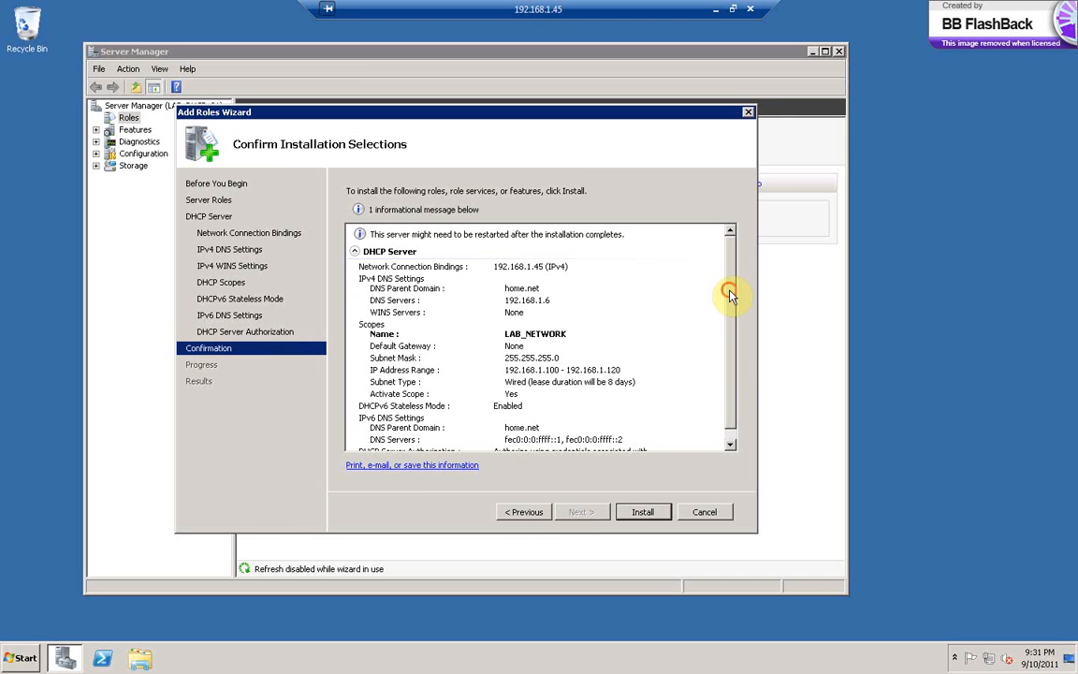
Review the installation selections, install the DHCP Server role, and close the wizard and Server Manager.
scroll(731, 295, "down", 1)
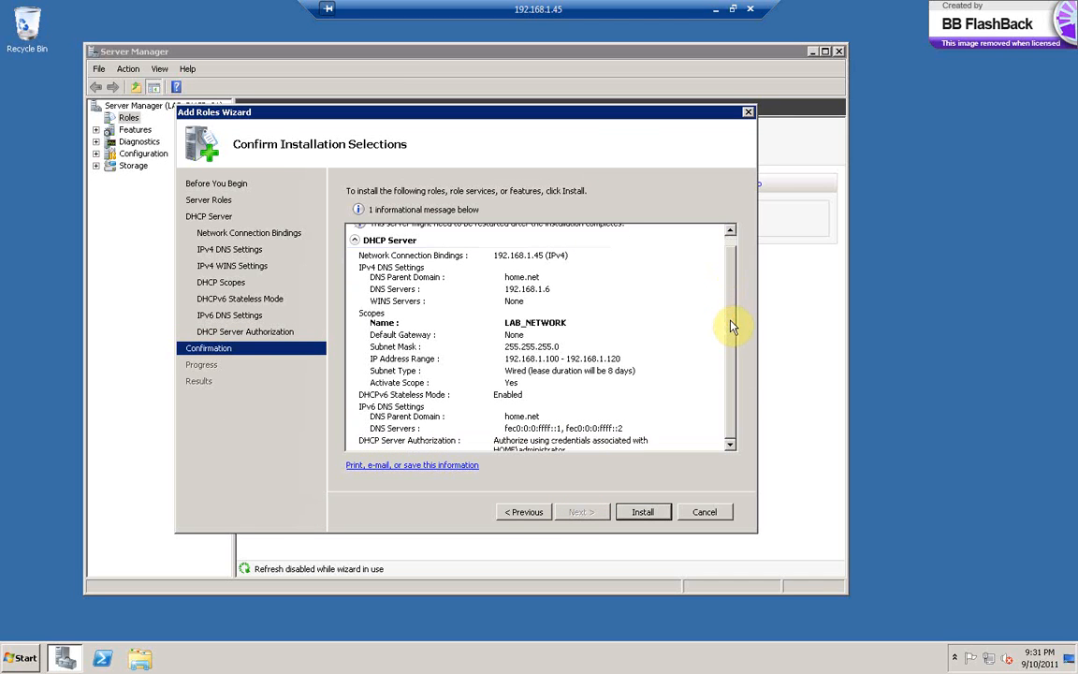
left_click(630, 513)
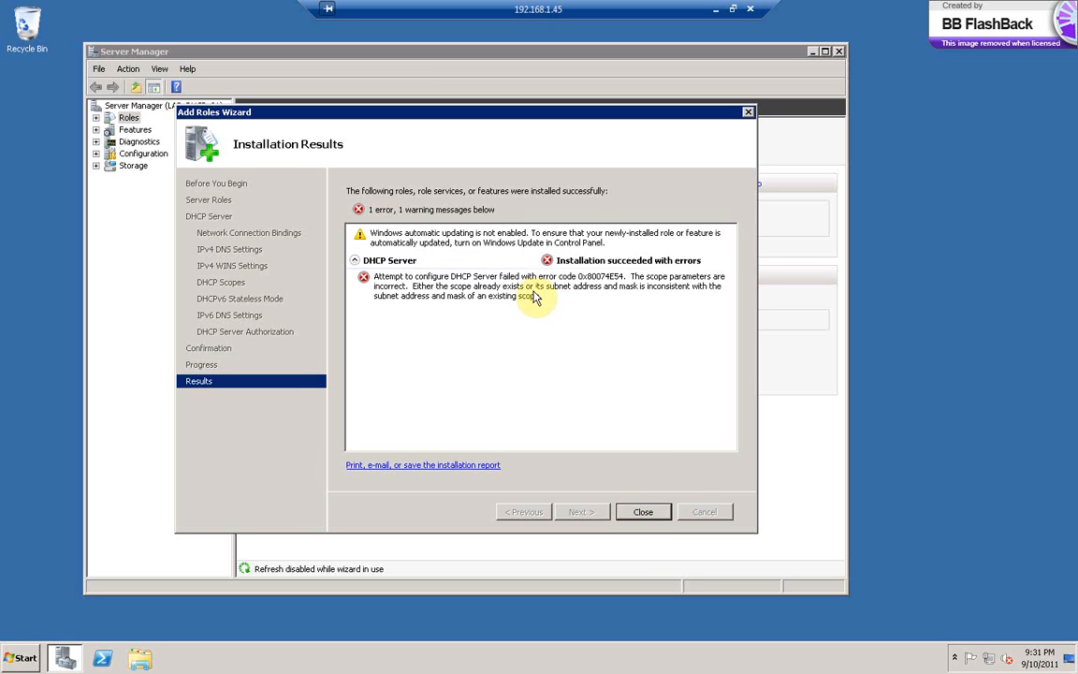
left_click(643, 522)
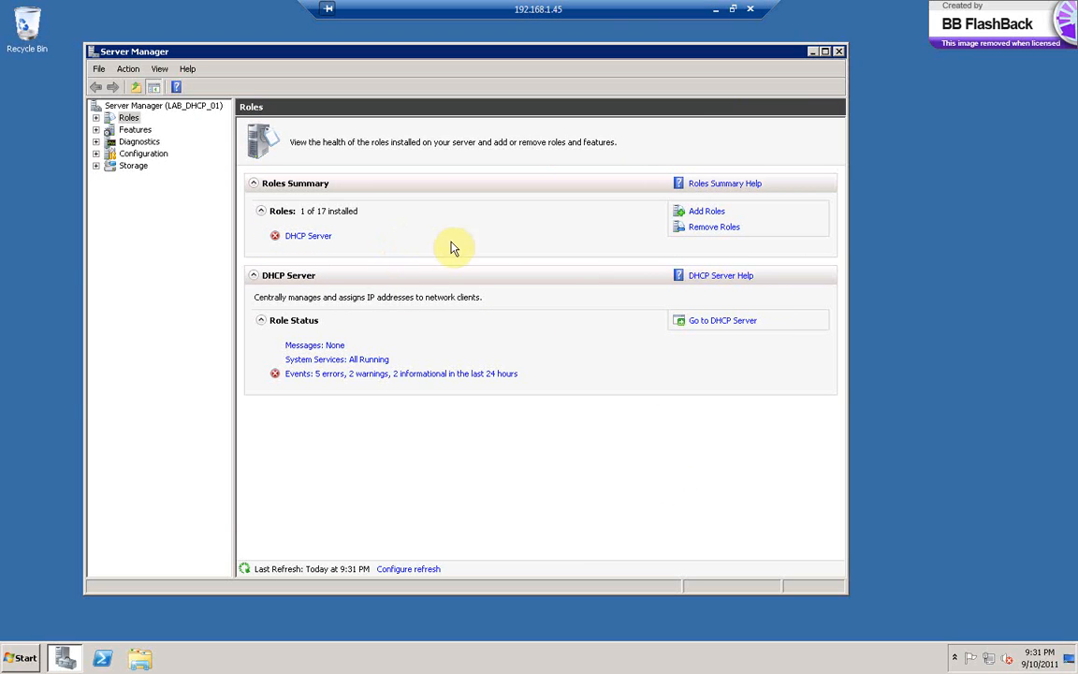
left_click(838, 50)
Open the DHCP management console, maximize its window and widen the console tree so the full server name fits.
left_click(20, 658)
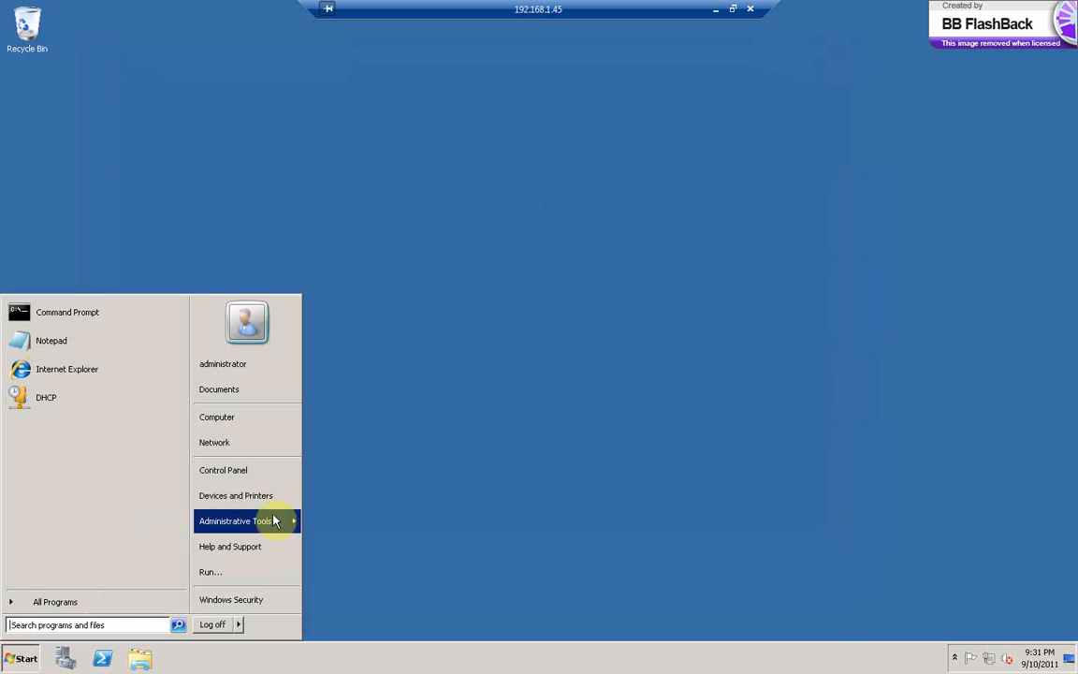
mouse_move(277, 521)
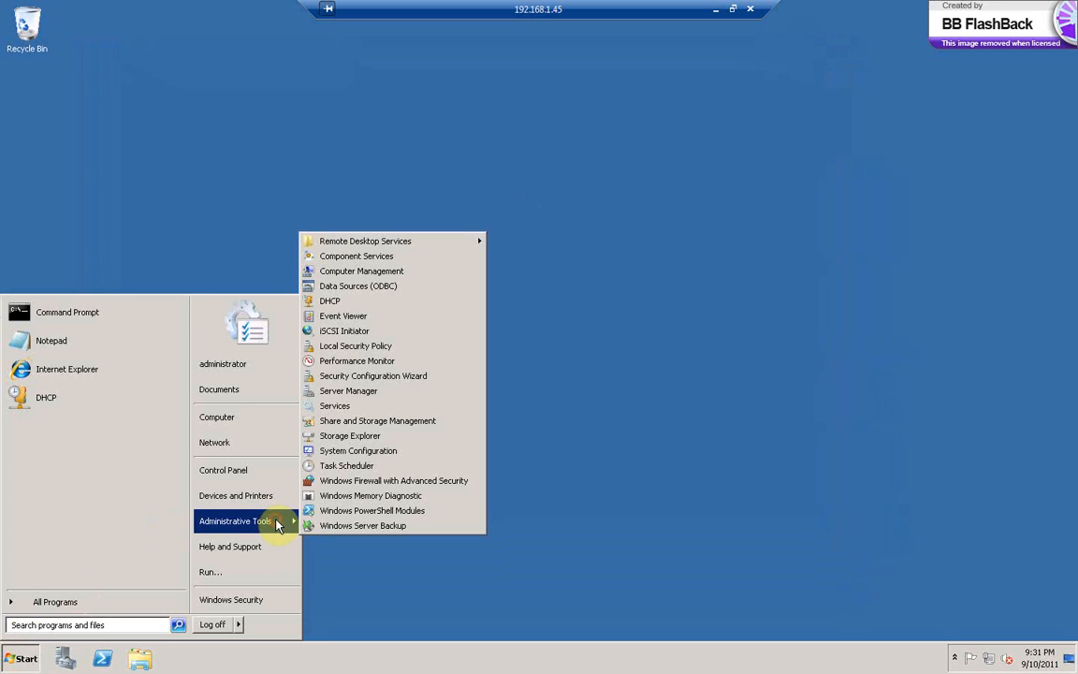
left_click(327, 300)
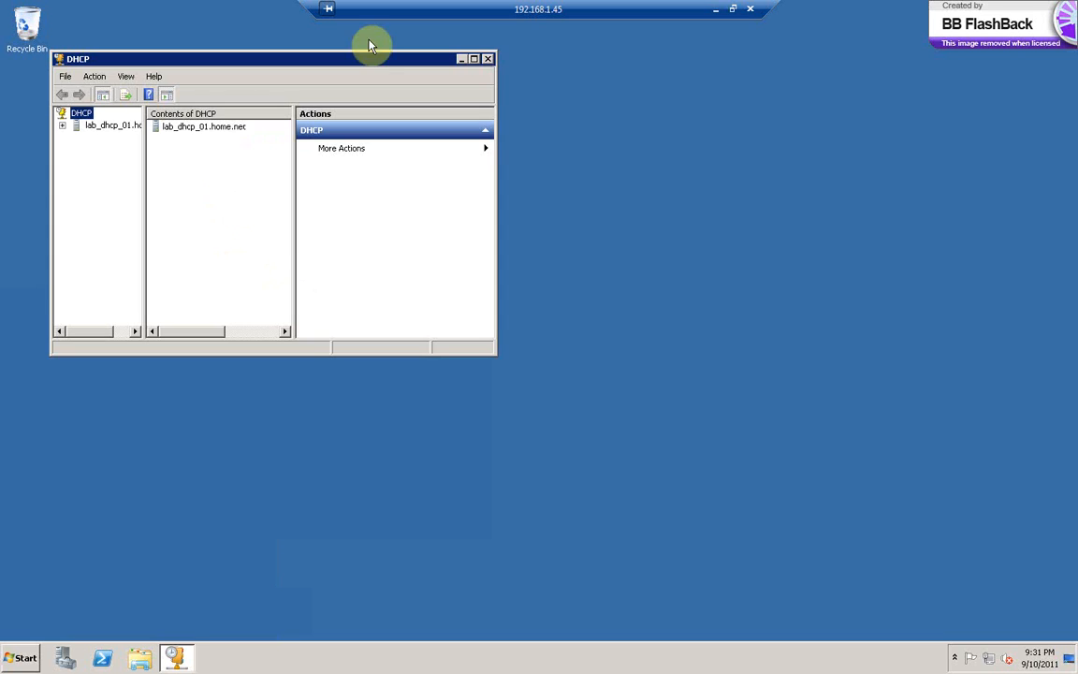
left_click(474, 60)
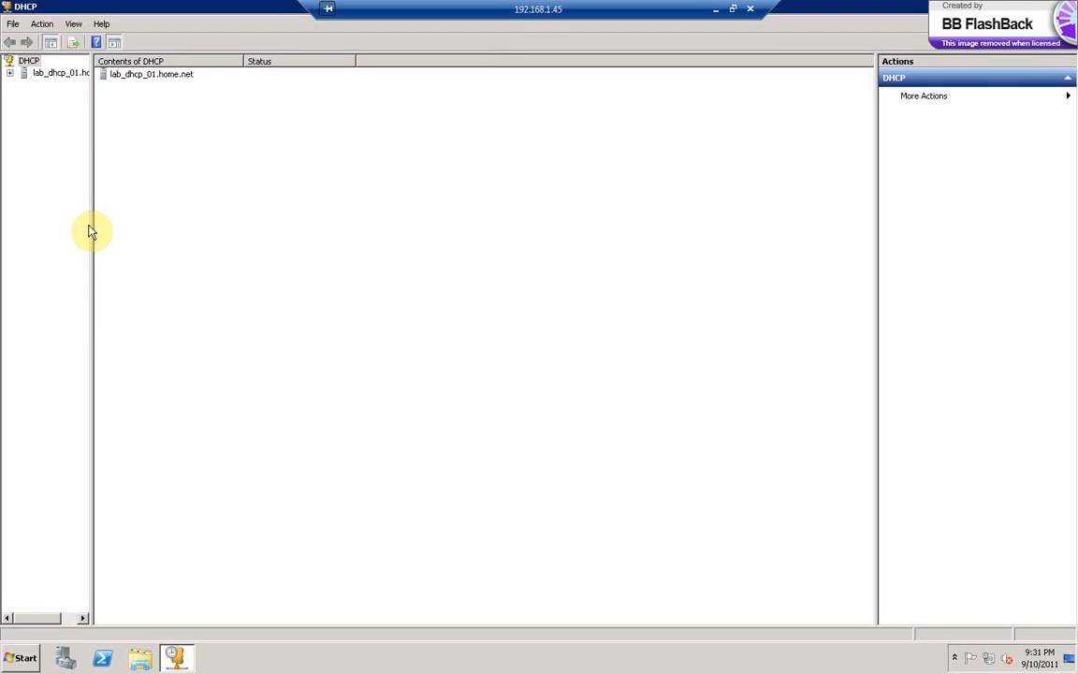
left_click_drag(90, 229, 232, 228)
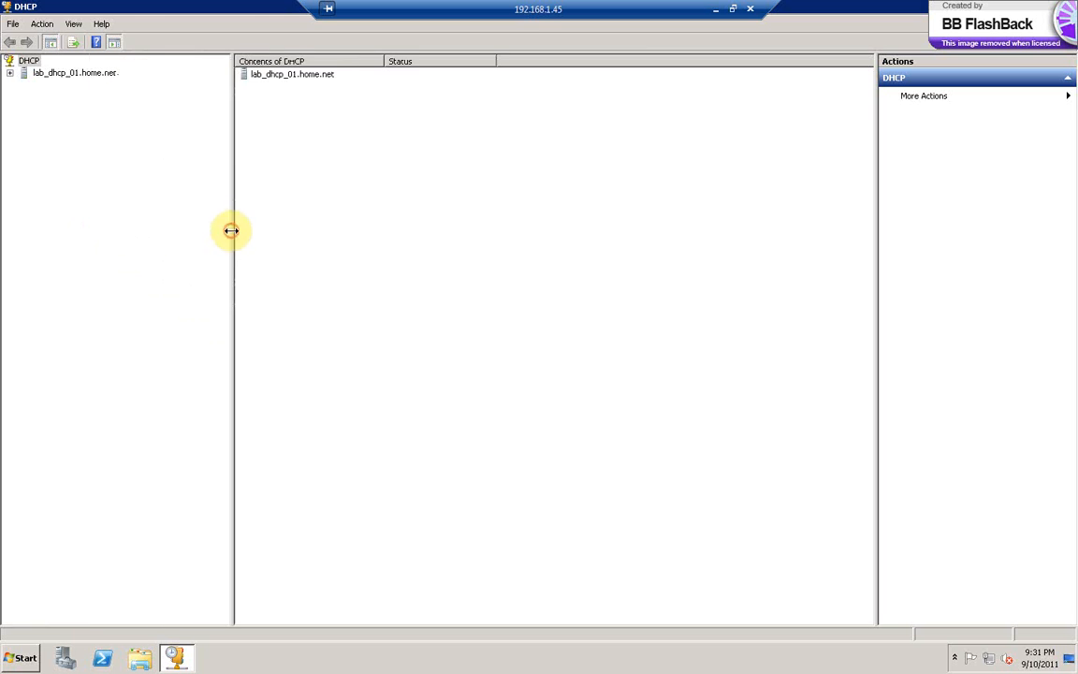
Check which authorized DHCP servers can be added to the console, without adding one.
right_click(27, 62)
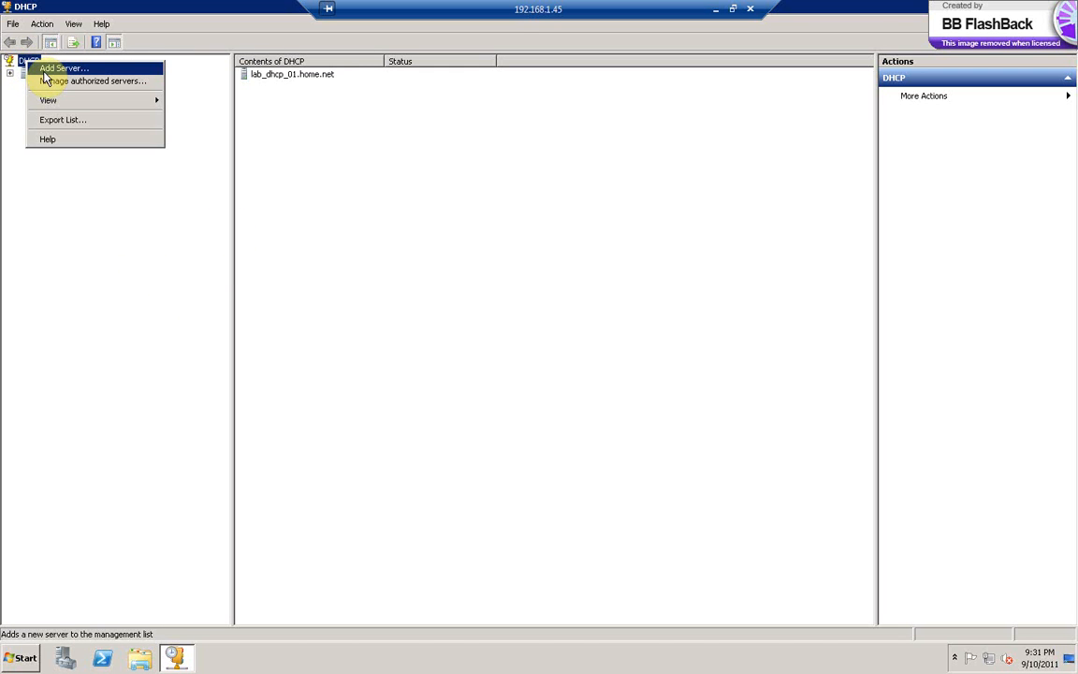
left_click(44, 67)
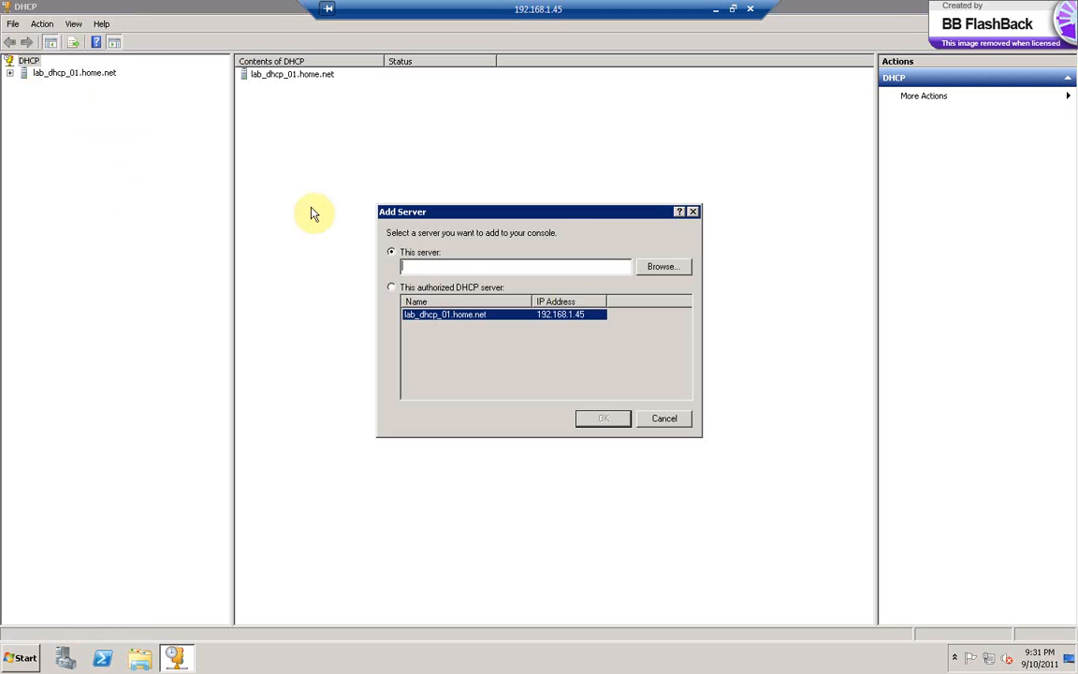
left_click(658, 421)
Expand the lab_dhcp_01.home.net server down to the contents of its IPv4 LAB_NETWORK scope.
left_click(88, 74)
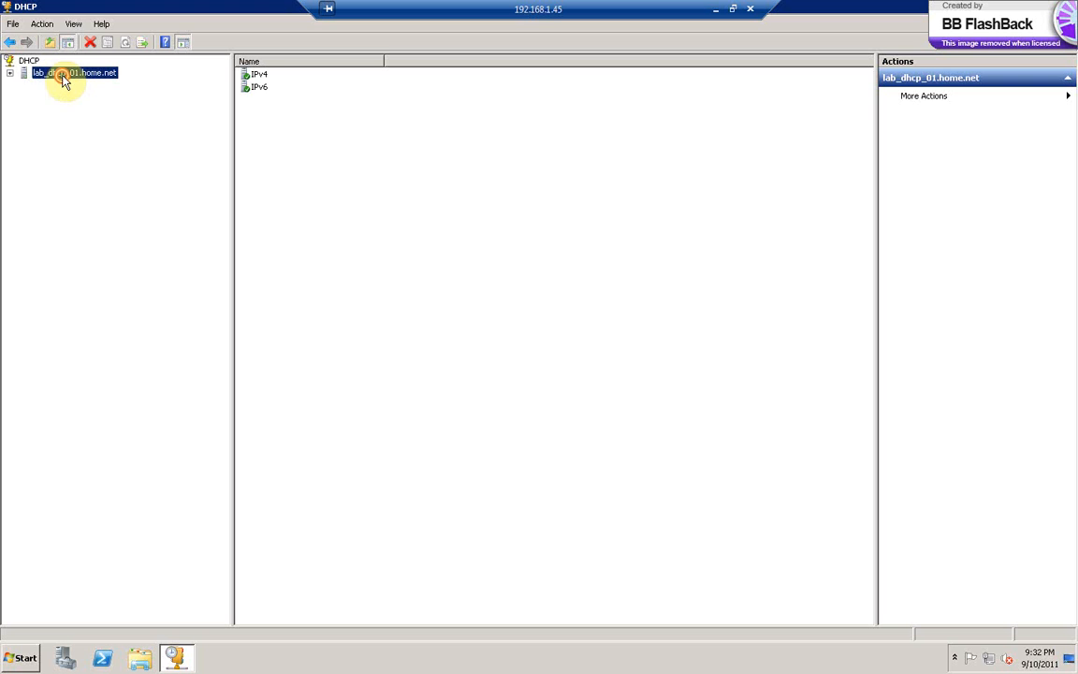
left_click(54, 86)
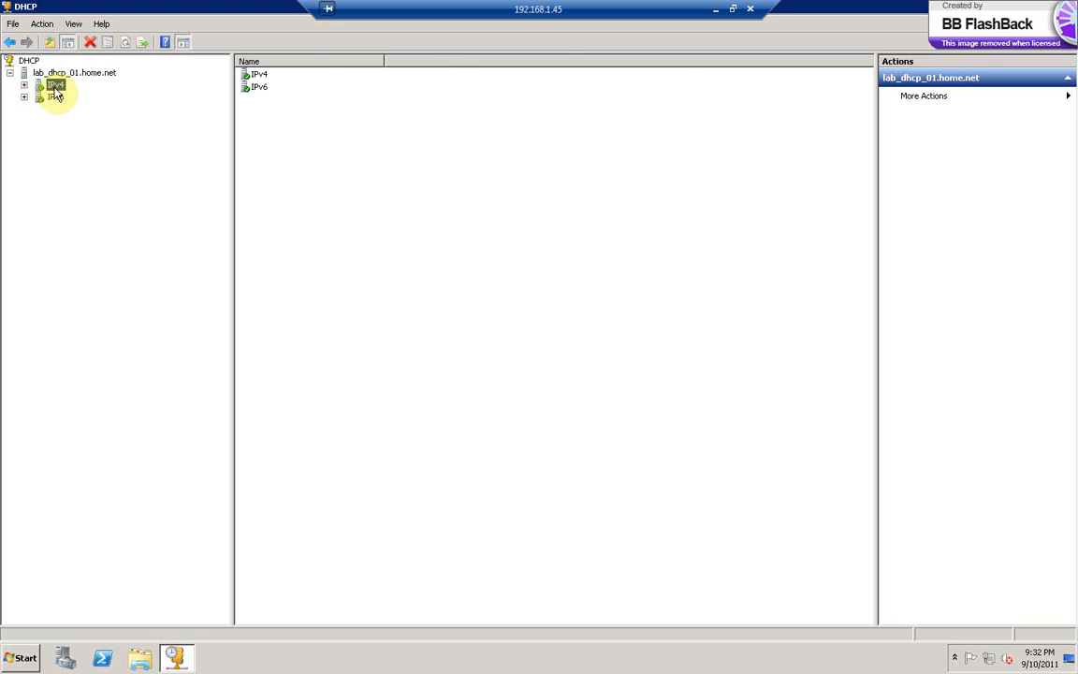
left_click(313, 75)
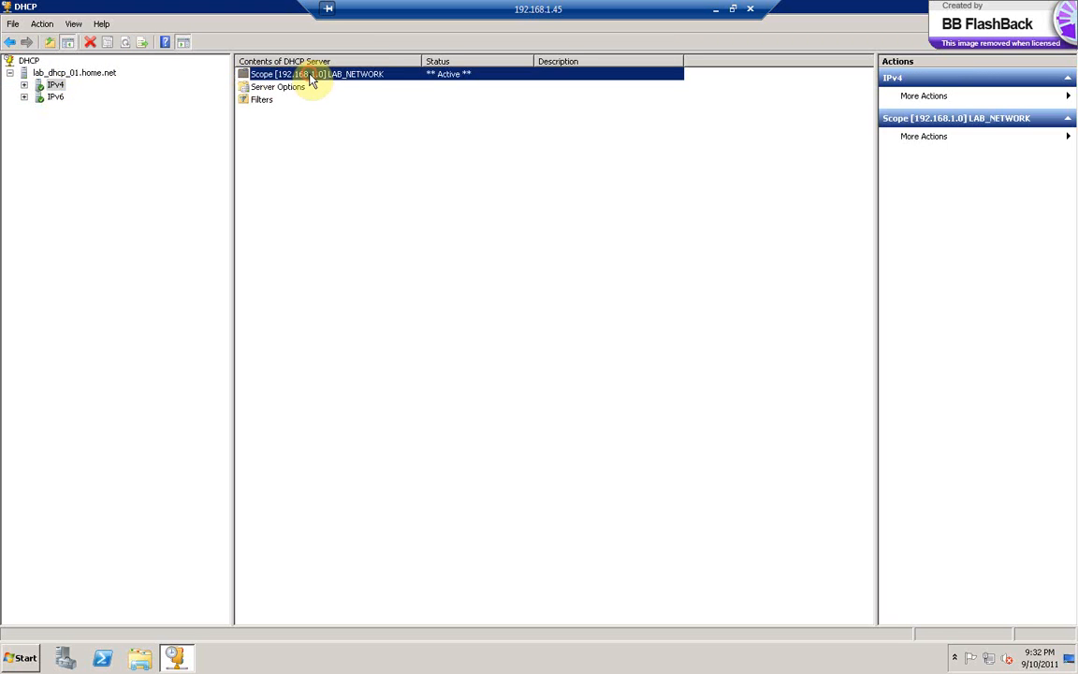
double_click(313, 78)
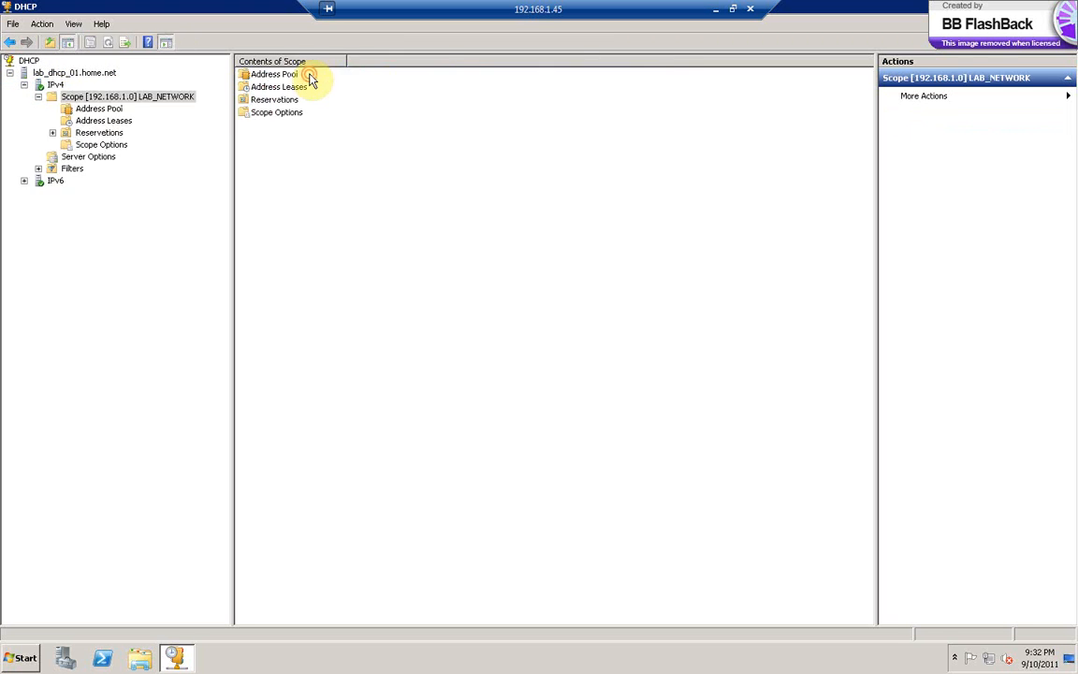
left_click(110, 97)
double_click(110, 97)
double_click(111, 97)
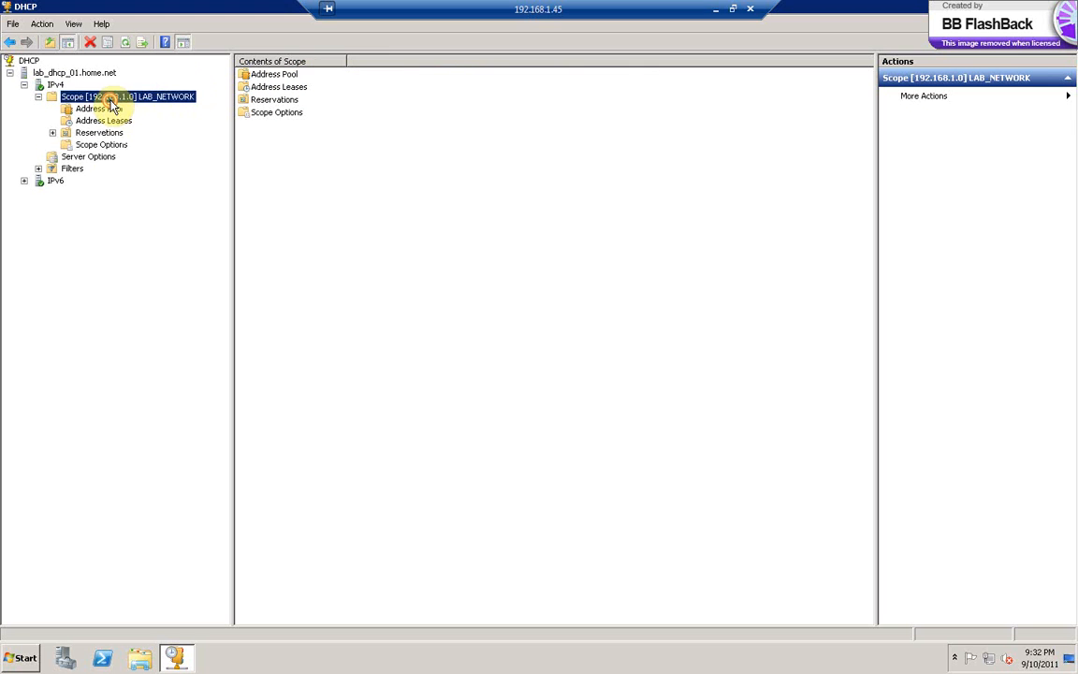
Examine the LAB_NETWORK scope's address pool range and its address leases.
left_click(99, 110)
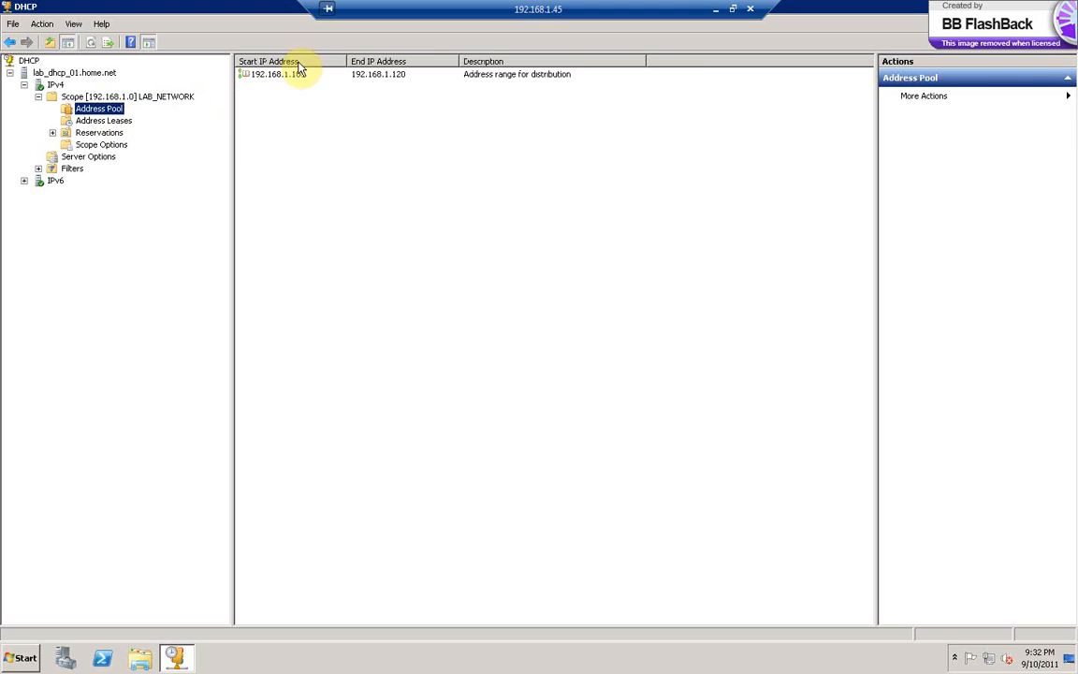
left_click(296, 78)
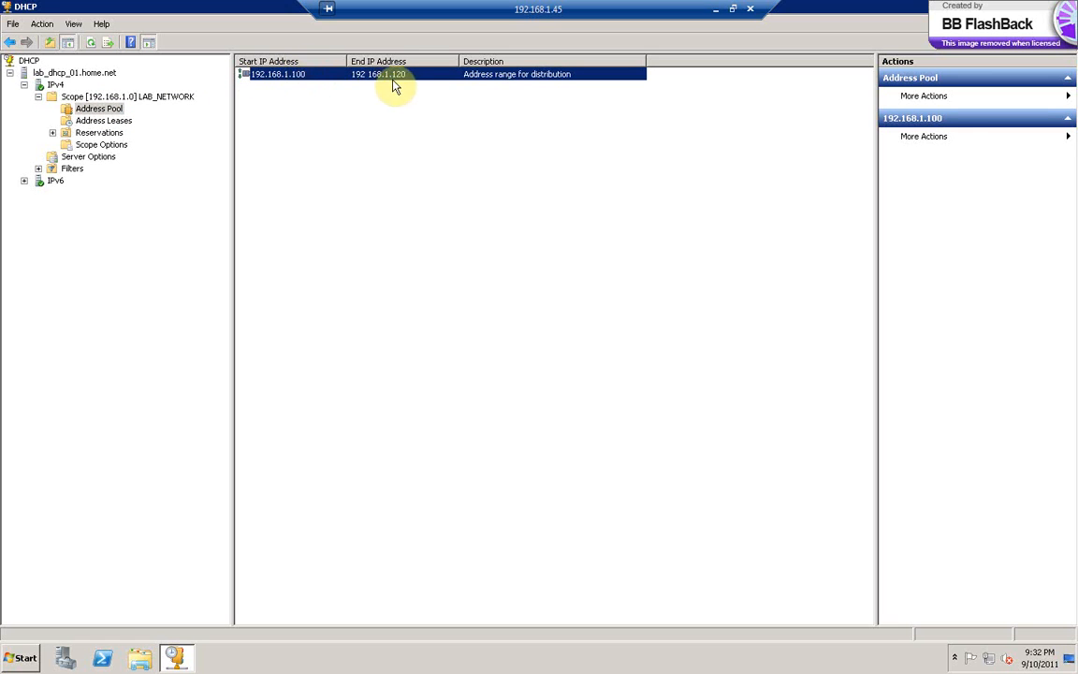
left_click(127, 123)
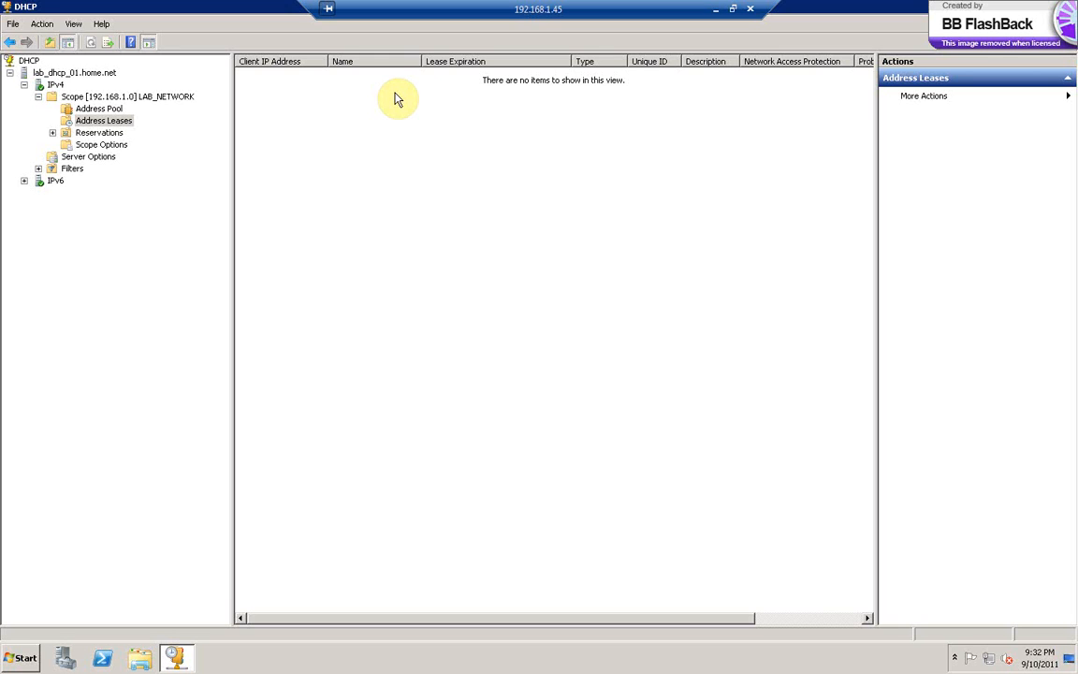
left_click(254, 73)
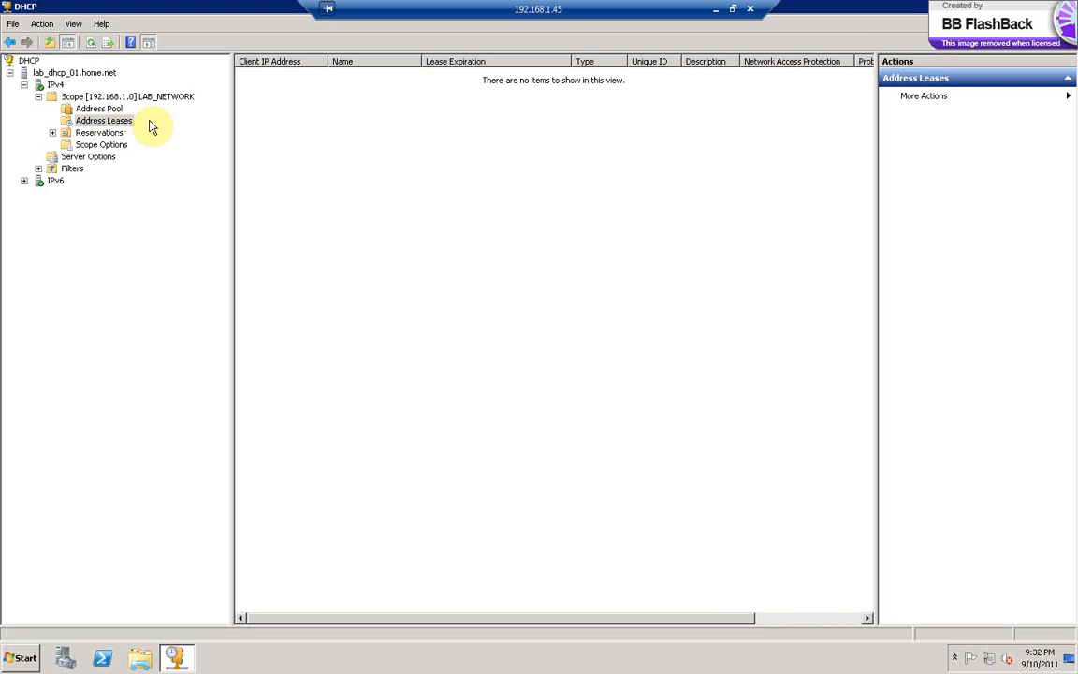
Review the DNS Servers and DNS Domain Name values in the LAB_NETWORK scope options.
left_click(106, 145)
left_click(472, 87)
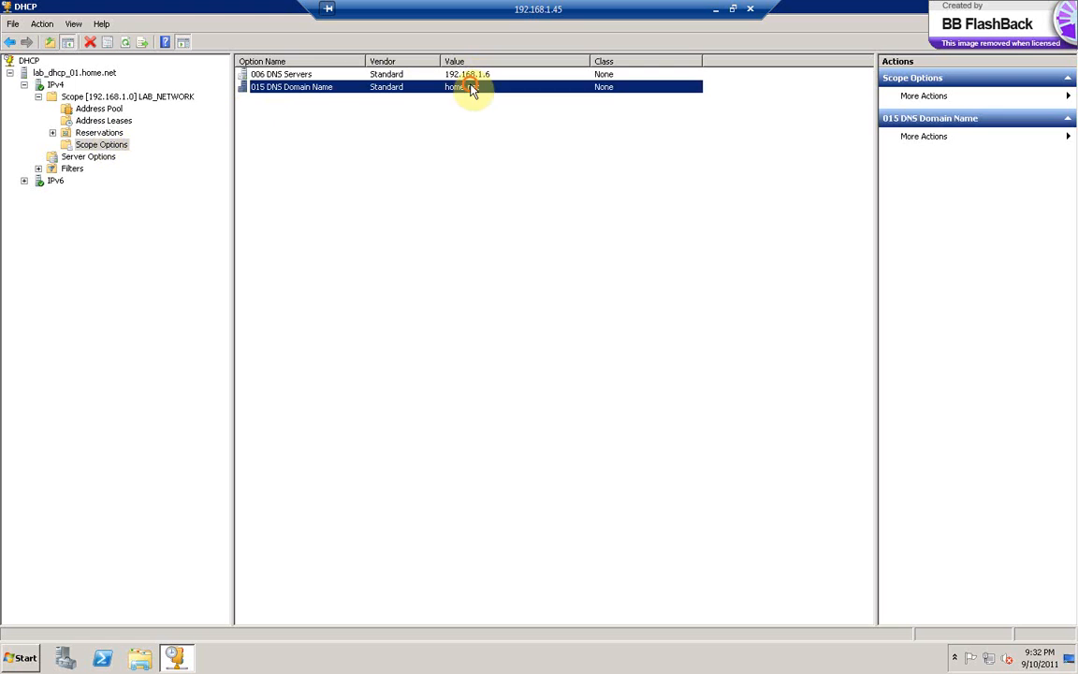
left_click(457, 74)
left_click(457, 86)
left_click(456, 79)
left_click(453, 89)
Examine the IPv4 Allow and Deny filter descriptions and open the Allow filter list.
double_click(72, 170)
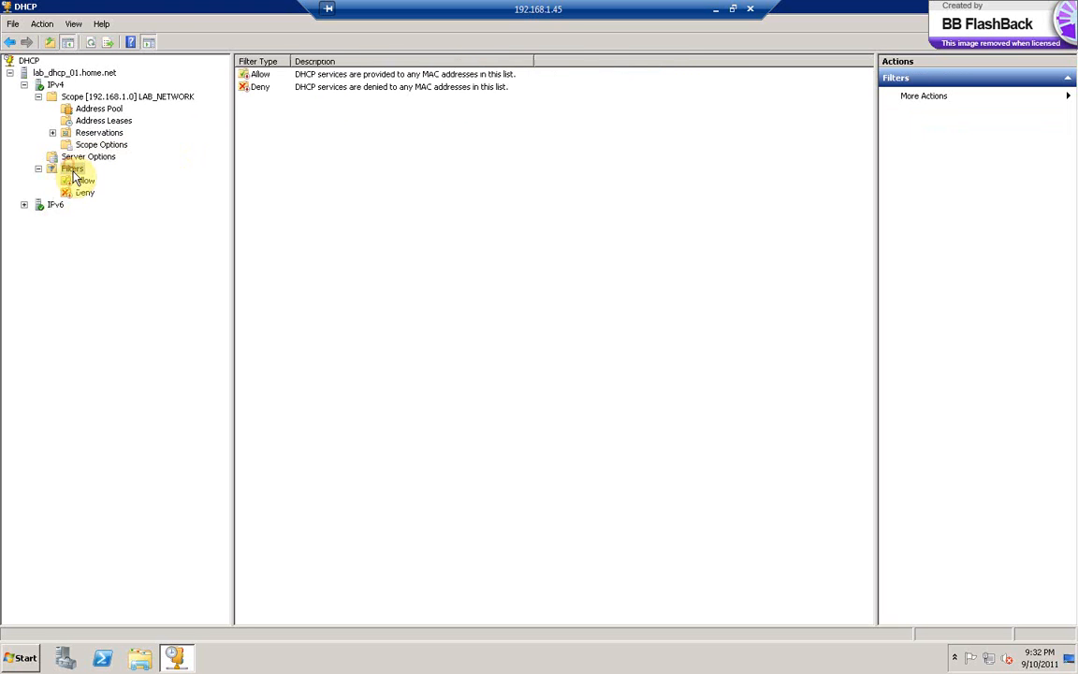
left_click(307, 77)
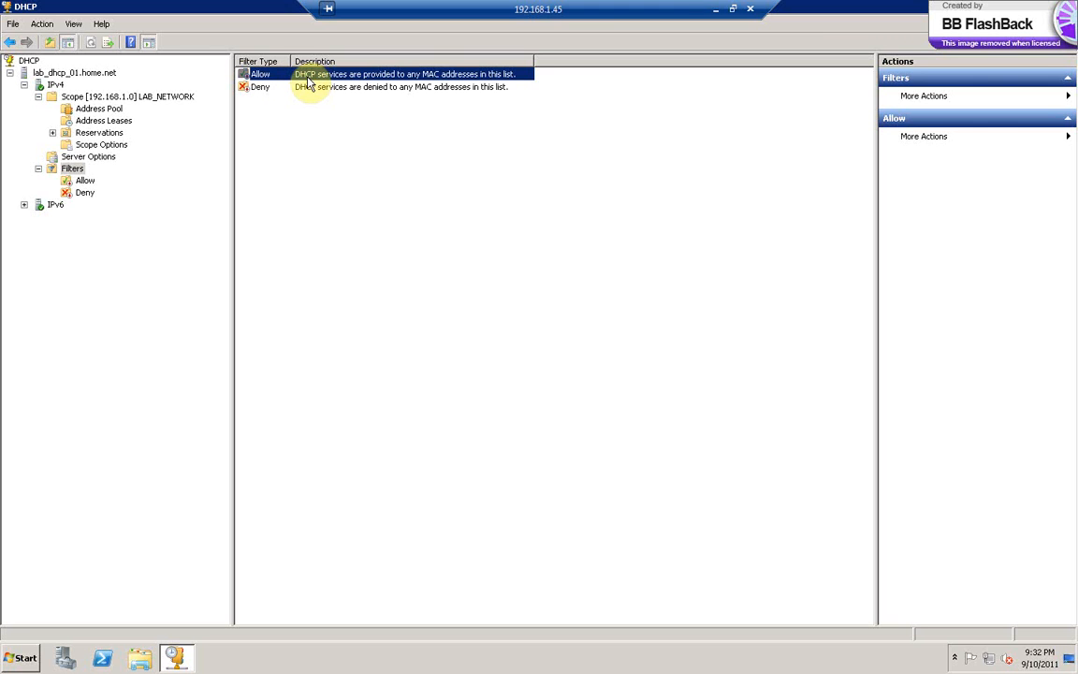
left_click(312, 95)
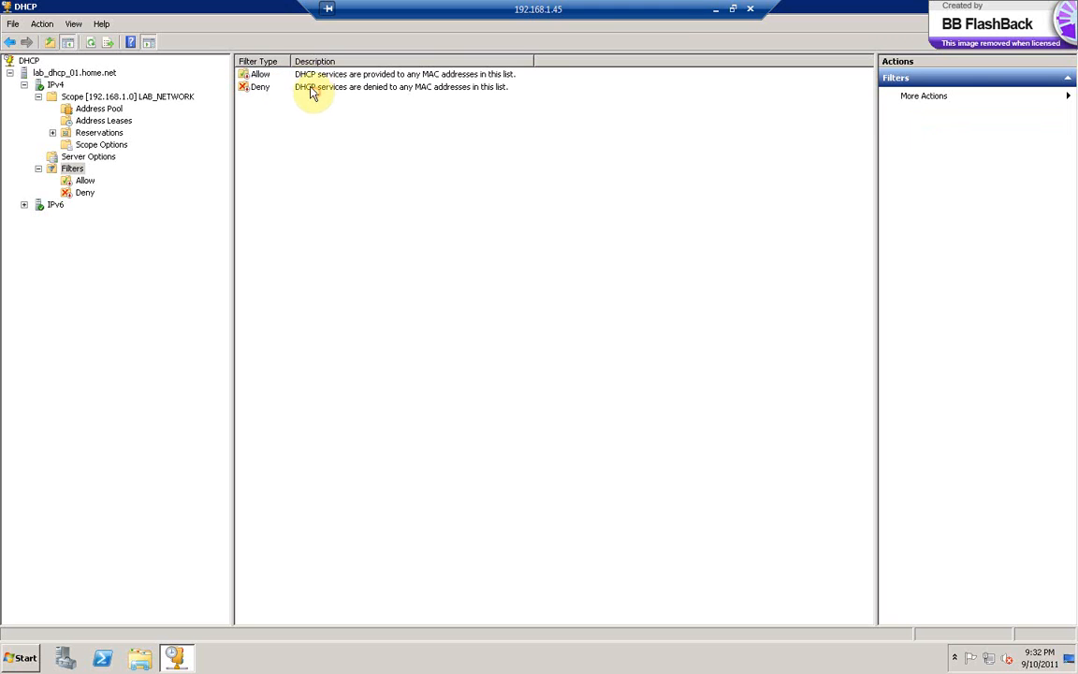
left_click(309, 88)
left_click(310, 77)
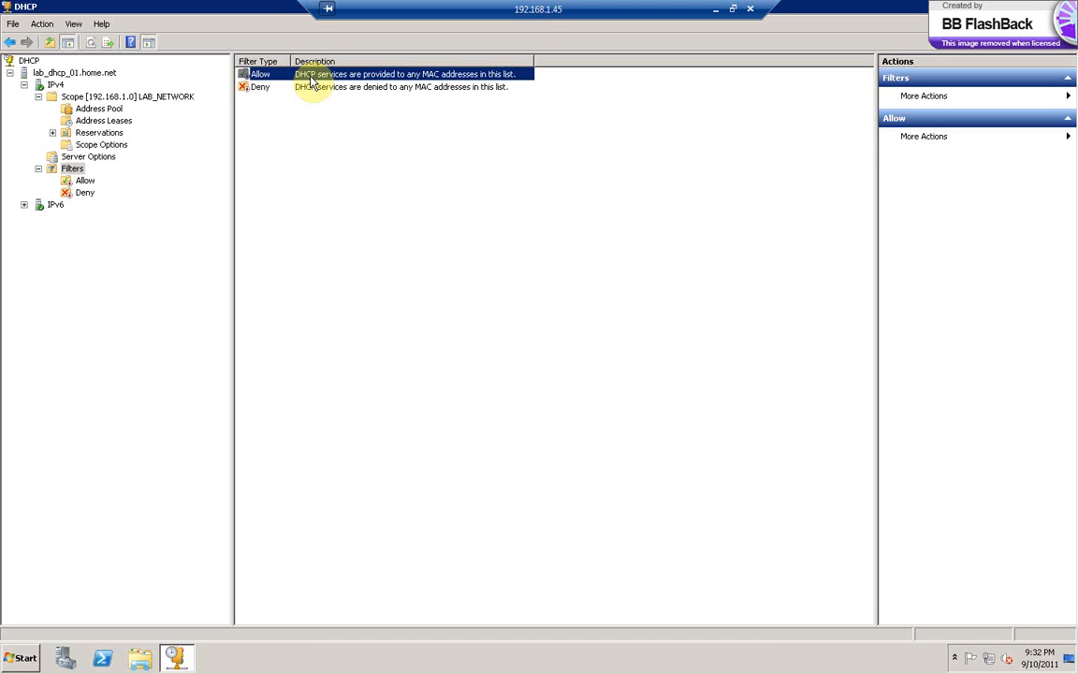
double_click(310, 77)
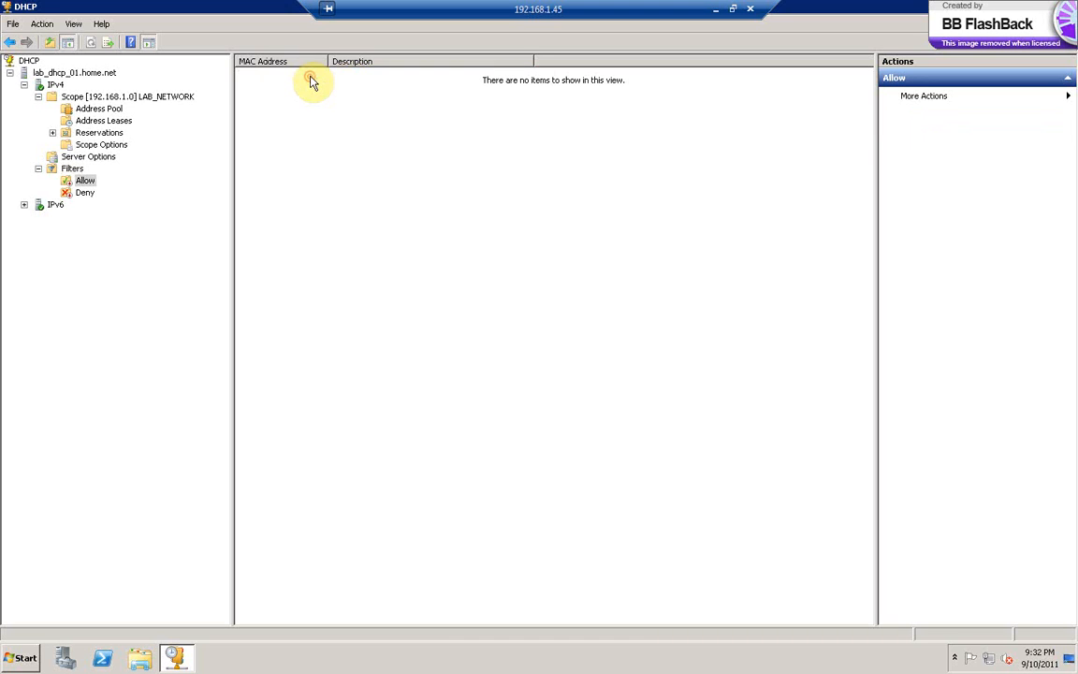
Inspect the fields required for a new Allow filter and close the form without adding one.
right_click(85, 182)
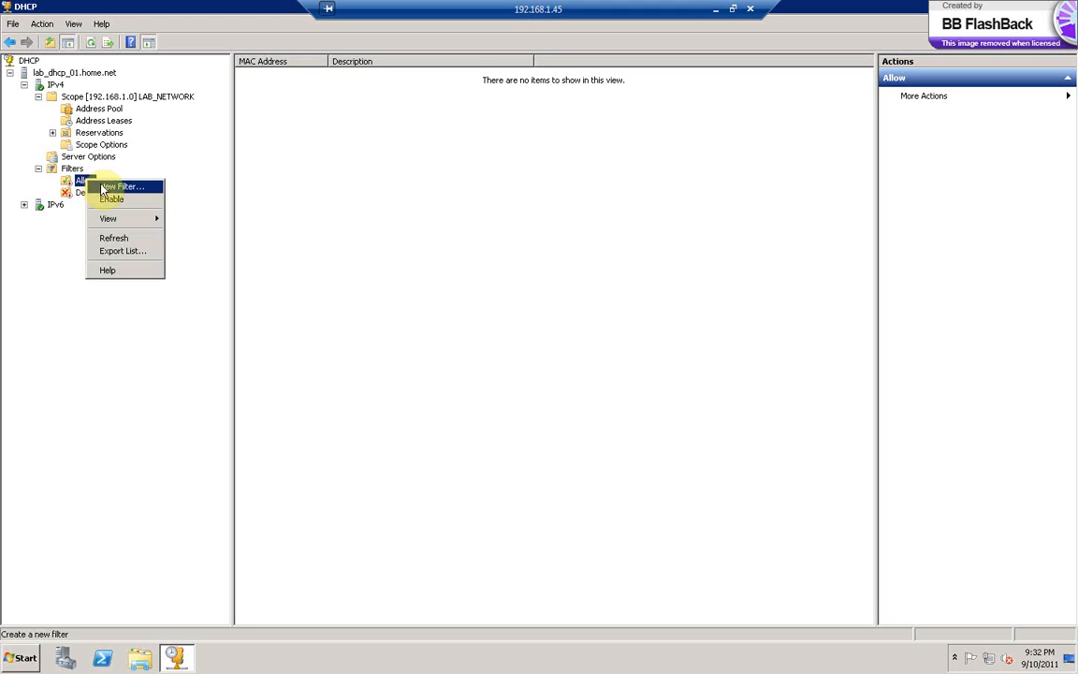
left_click(103, 186)
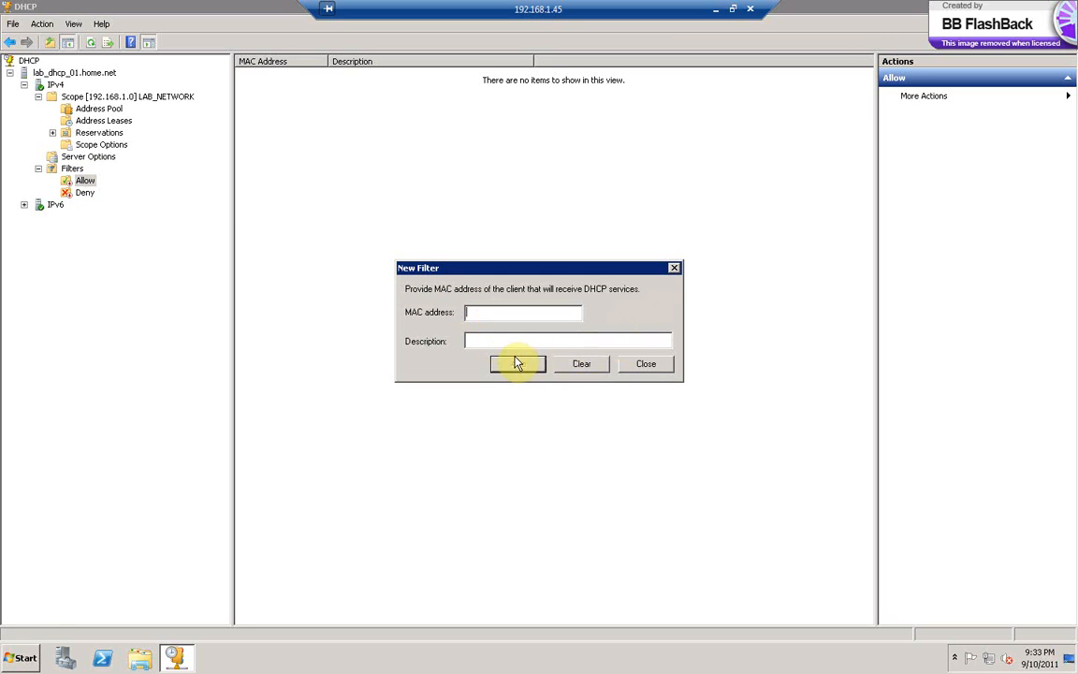
left_click(584, 365)
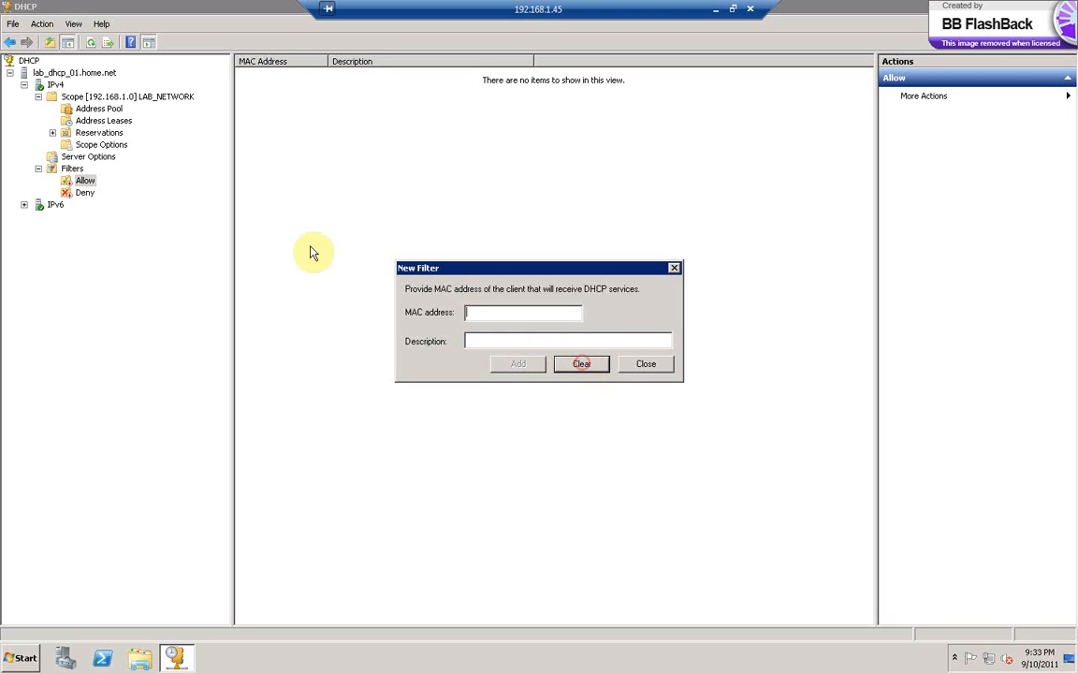
left_click(659, 366)
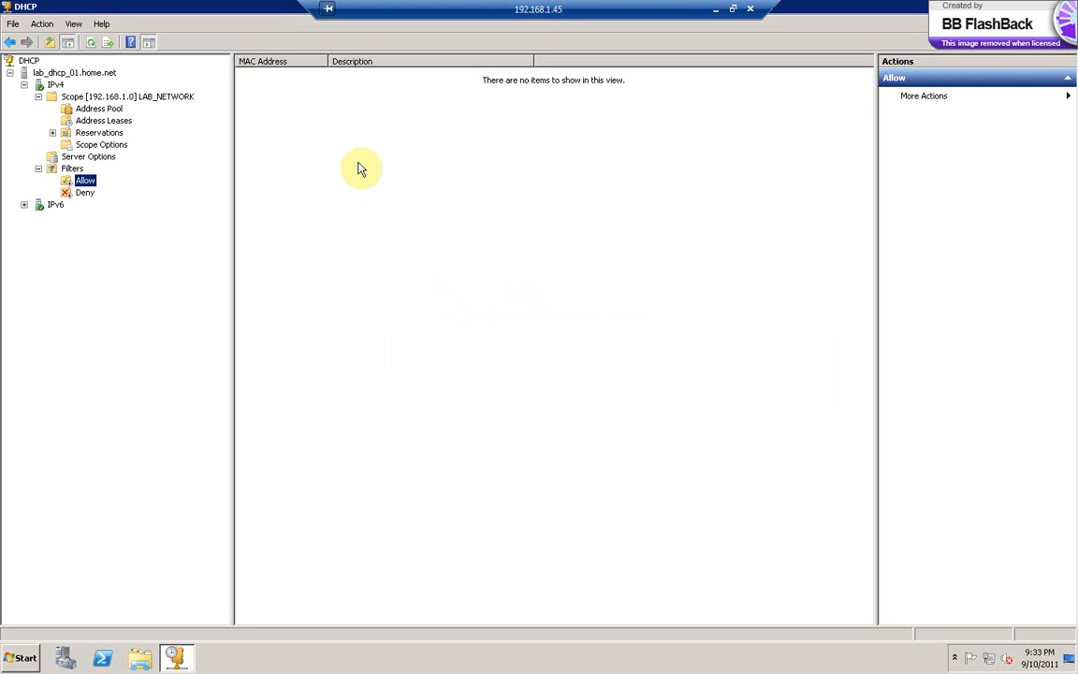
Compare the Deny and Allow filter lists and recheck the new Allow filter form without adding an entry.
left_click(90, 196)
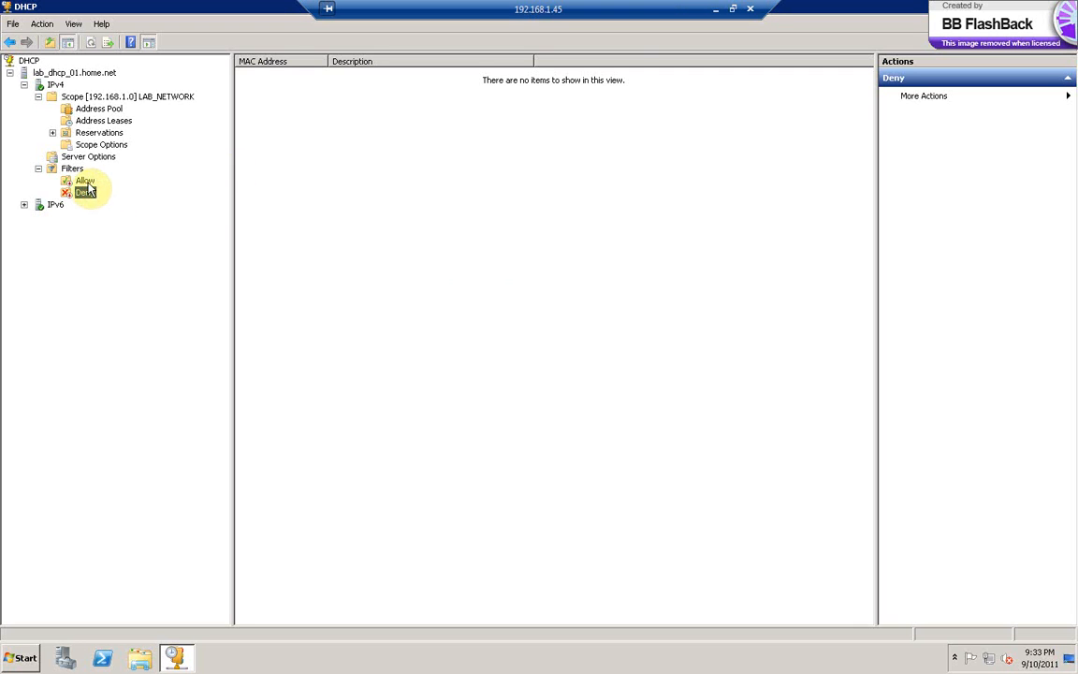
left_click(86, 183)
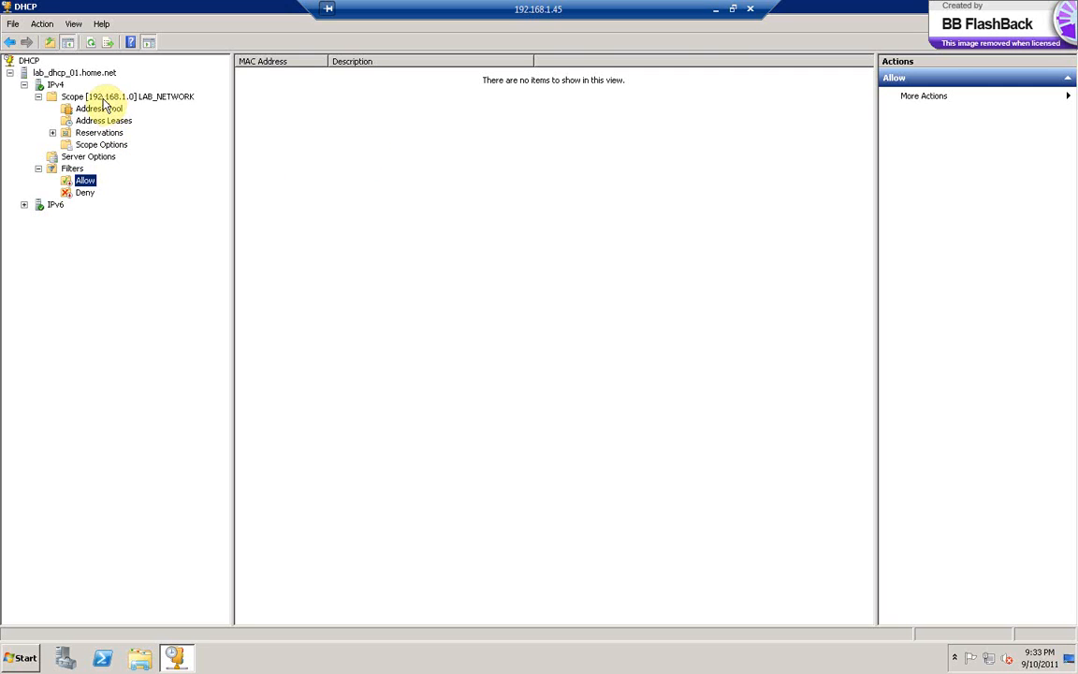
right_click(89, 180)
left_click(107, 186)
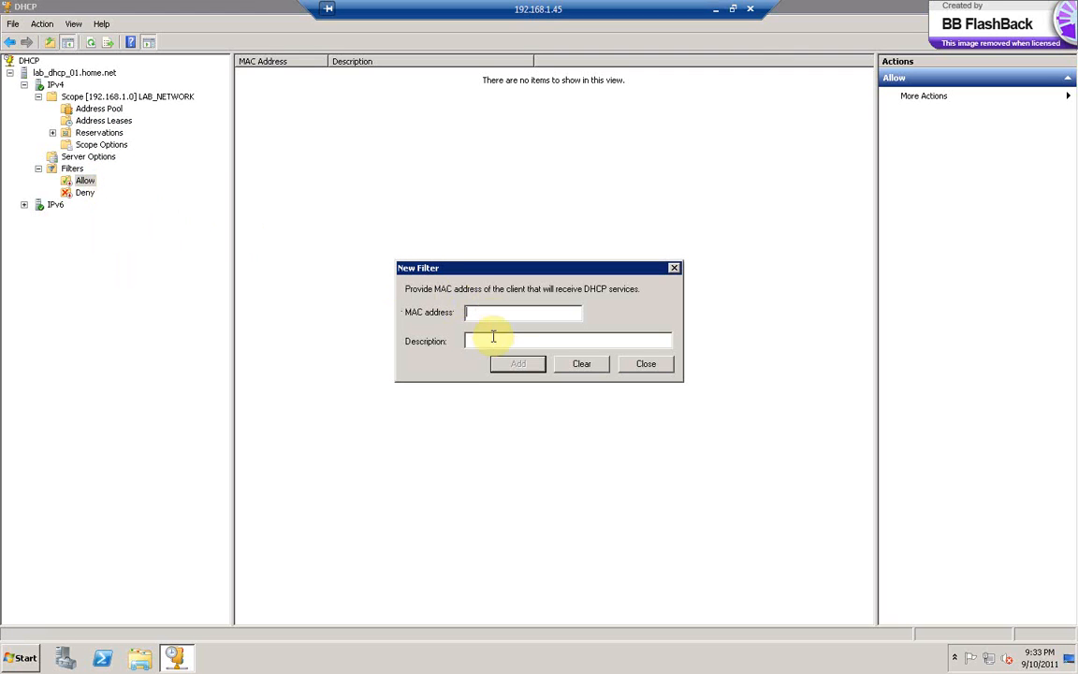
left_click(586, 367)
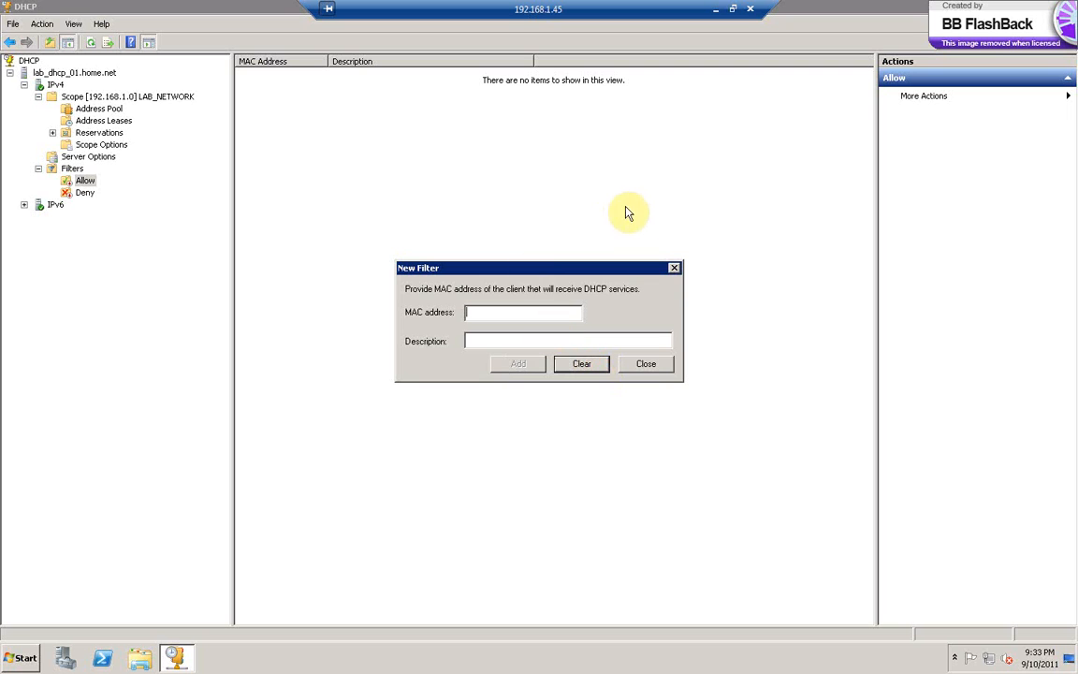
left_click(650, 366)
Expand the server's IPv6 node and review its server options.
left_click(57, 206)
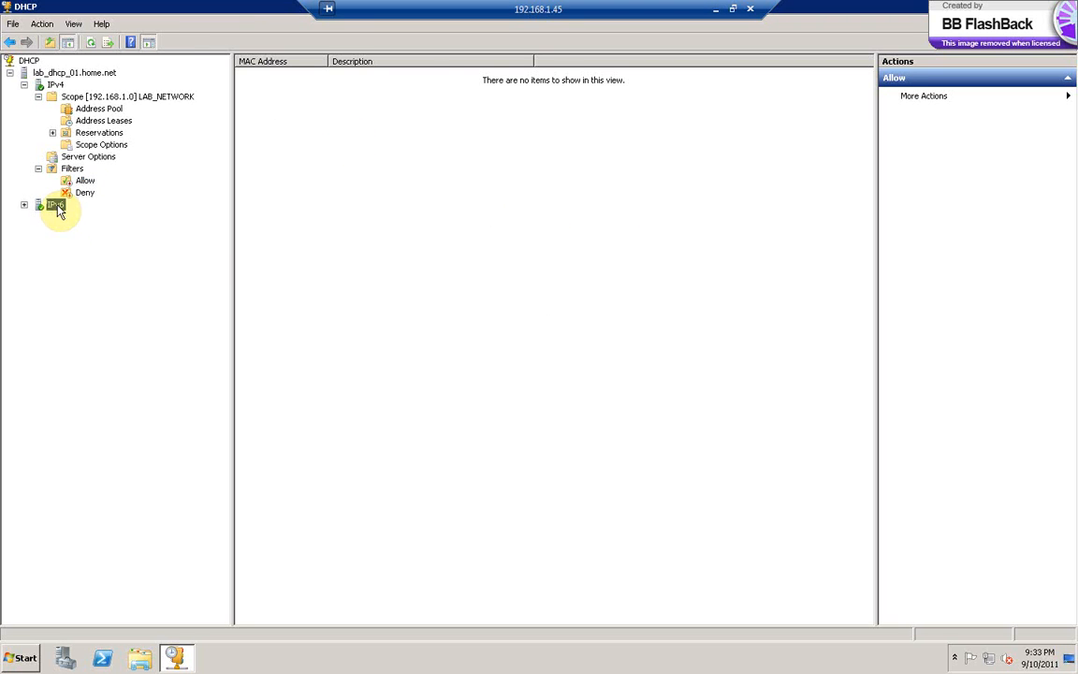
left_click(56, 206)
left_click(91, 218)
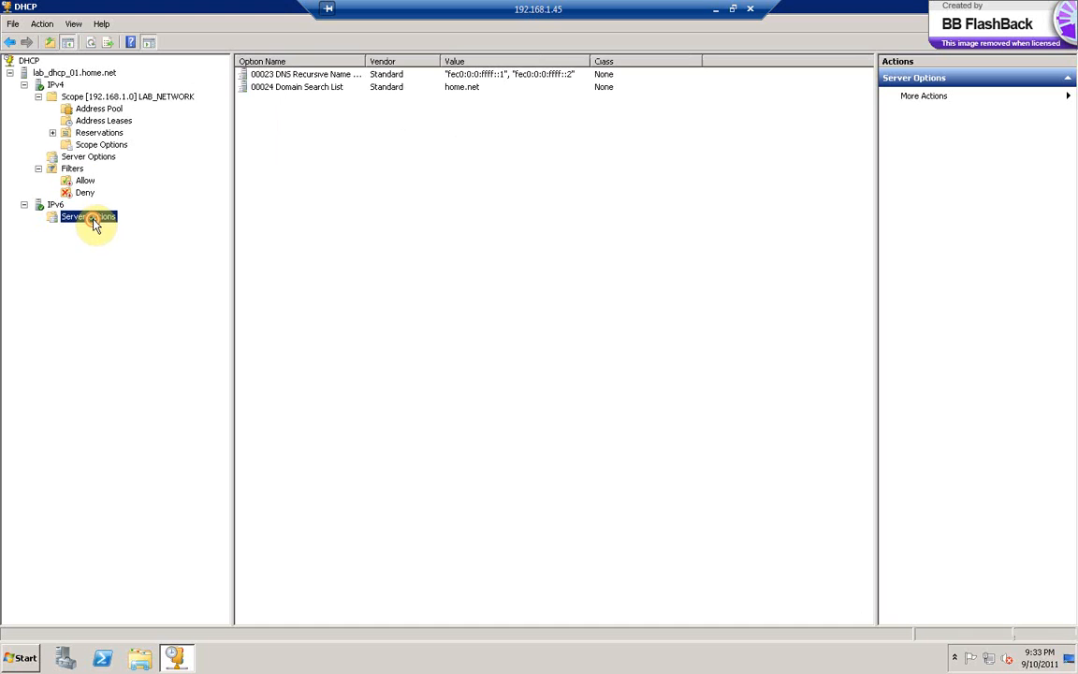
Inspect the IPv6 New Scope Wizard through its prefix page, using NETIP6 as the scope name, and cancel without creating a scope.
left_click(57, 206)
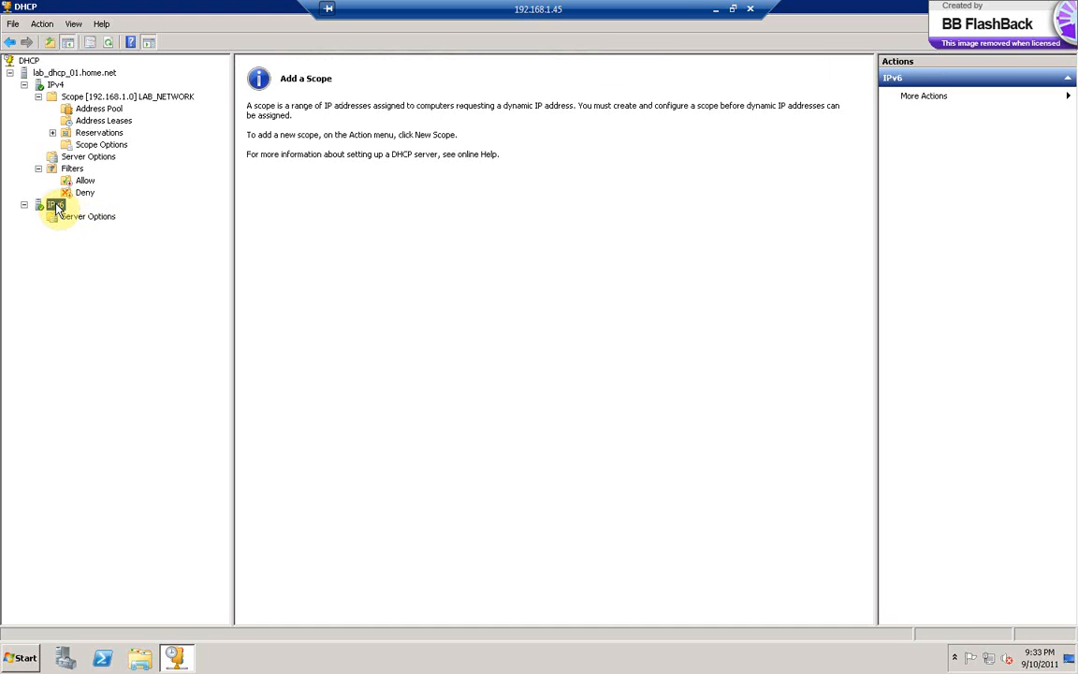
right_click(56, 208)
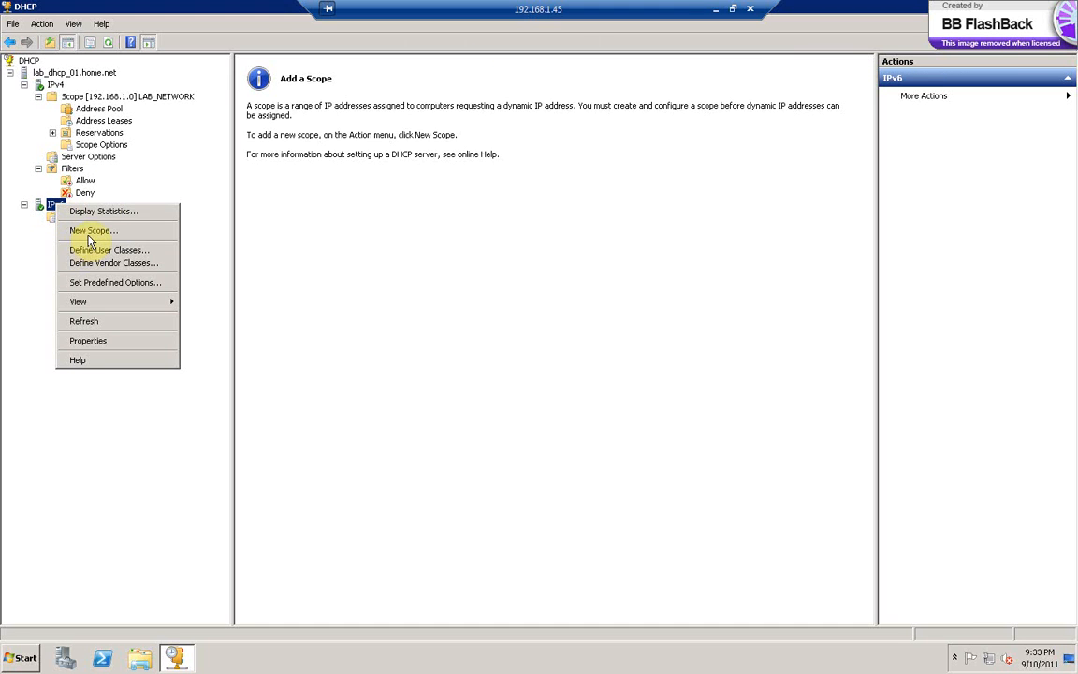
left_click(91, 231)
left_click(652, 480)
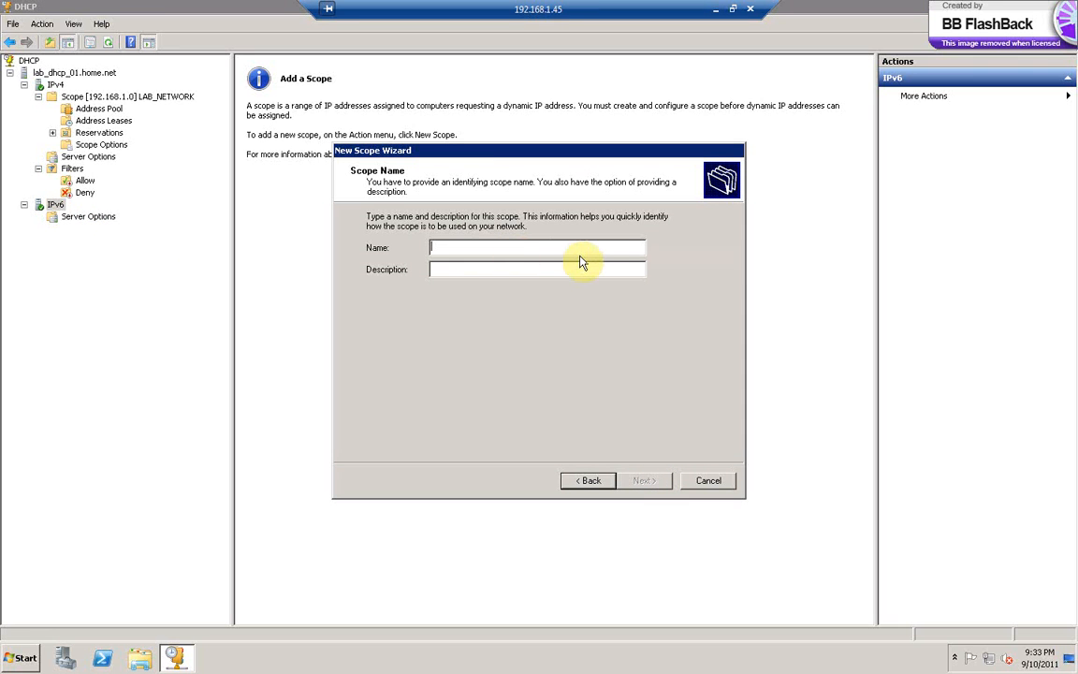
type("NE")
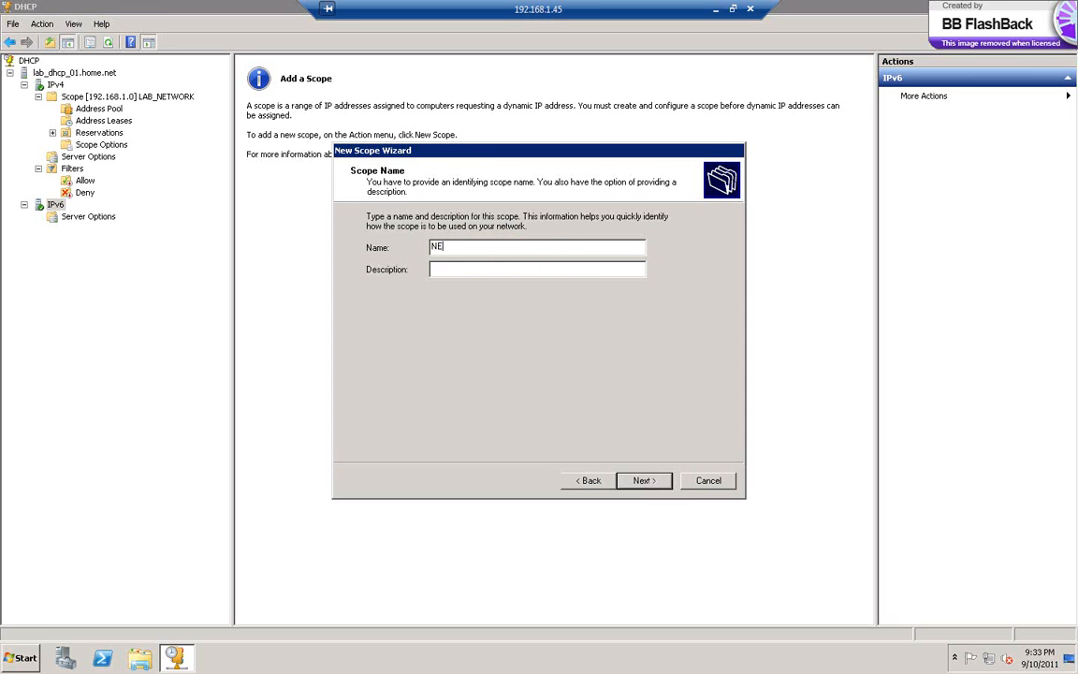
type("TIP6")
left_click(636, 480)
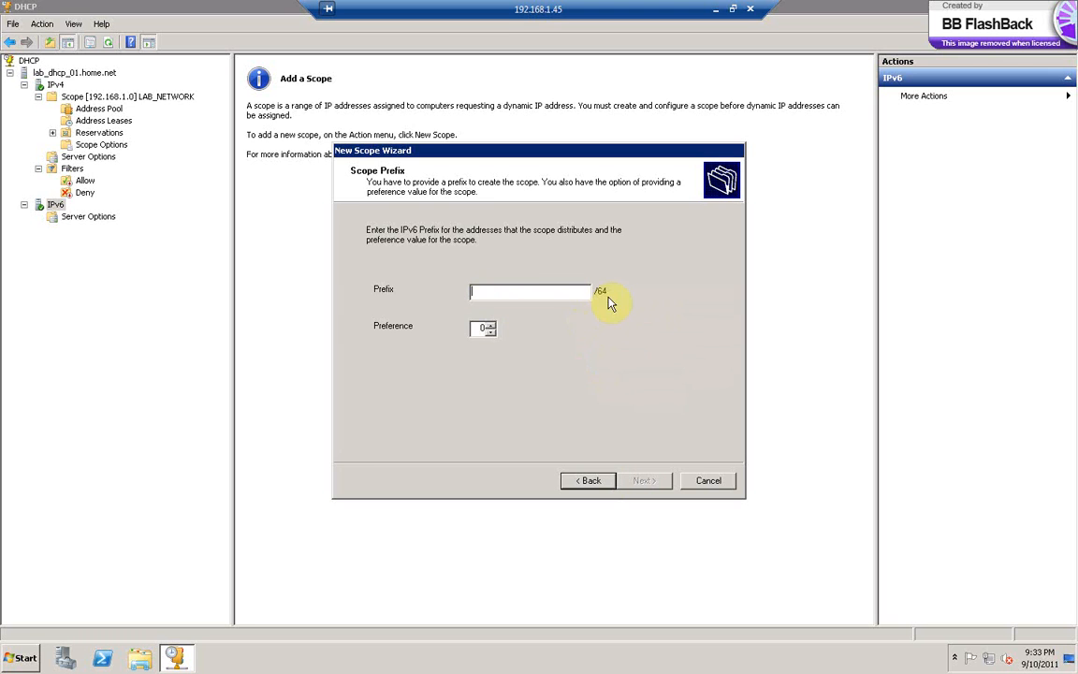
left_click(697, 480)
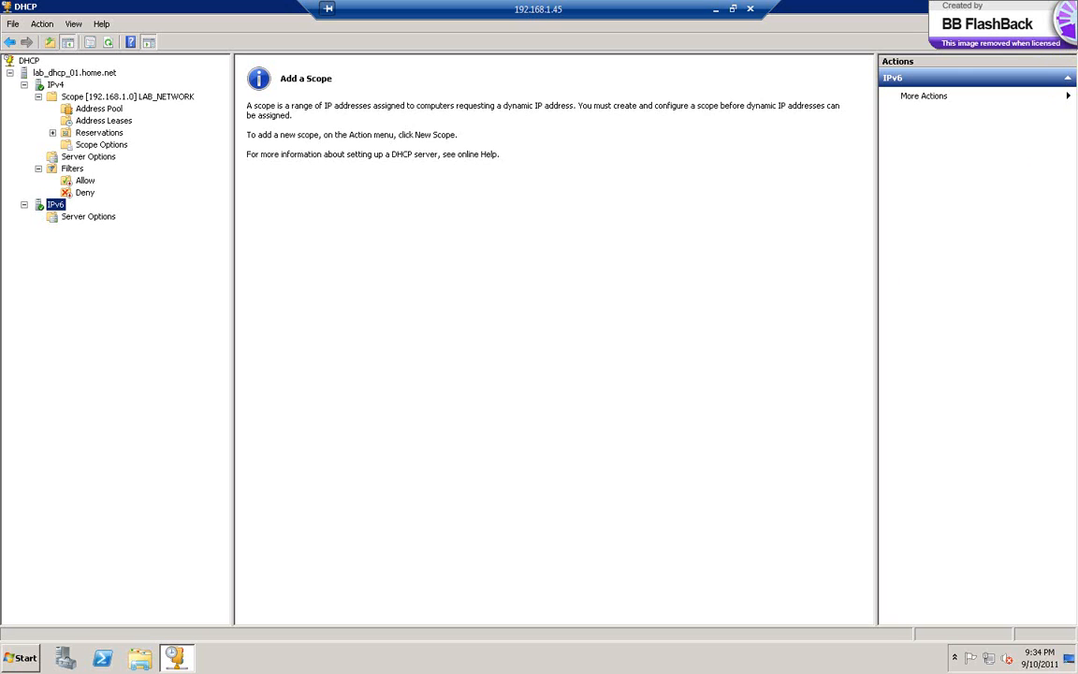
Review the Split-Scope wizard for the LAB_NETWORK scope through its additional DHCP server page and cancel it.
left_click(160, 100)
right_click(176, 102)
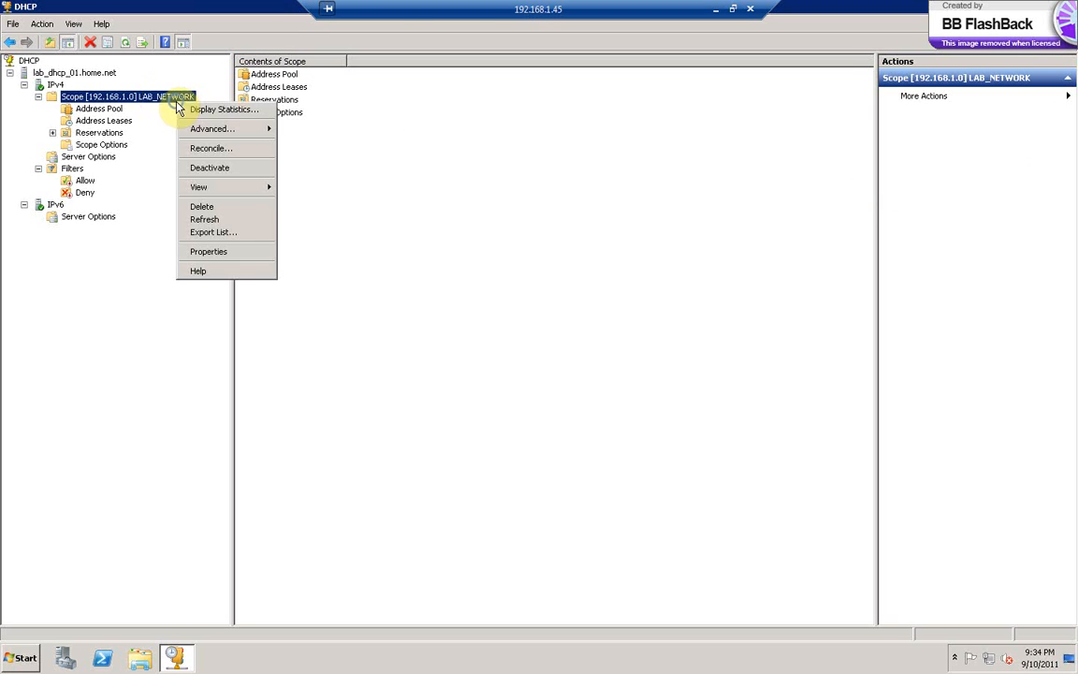
left_click(109, 97)
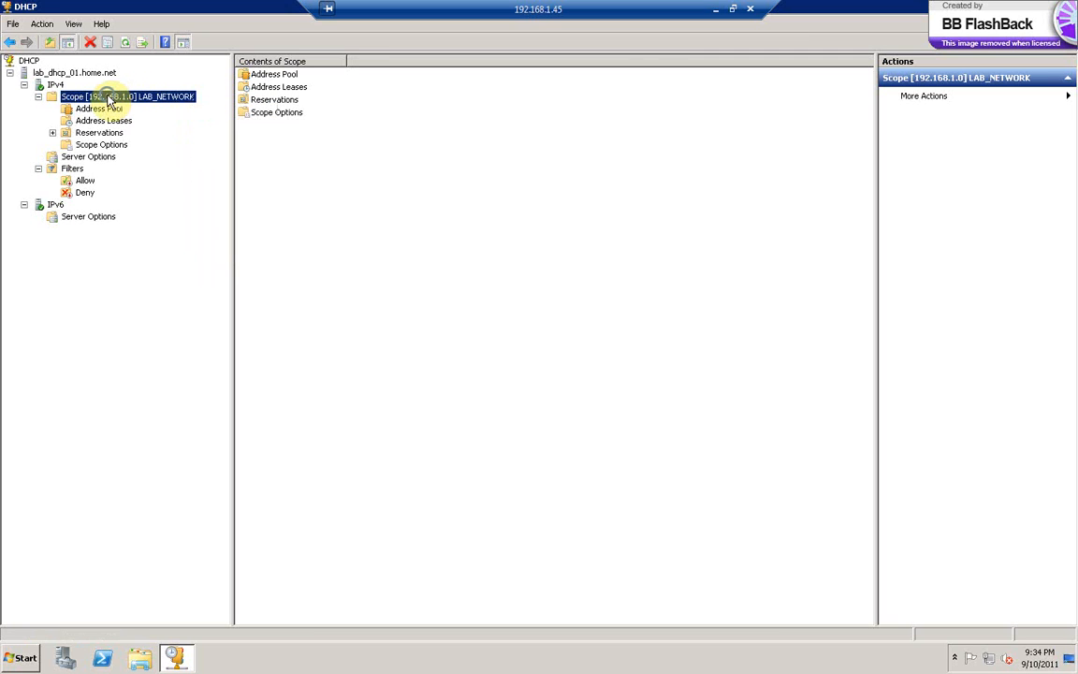
right_click(109, 98)
mouse_move(143, 128)
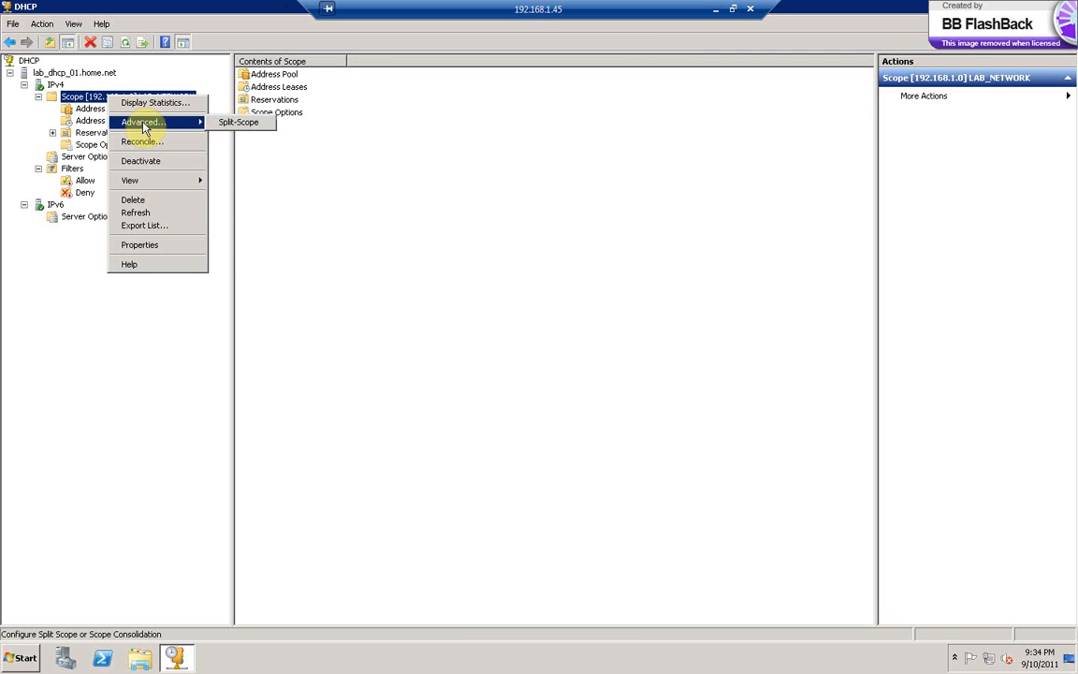
left_click(224, 123)
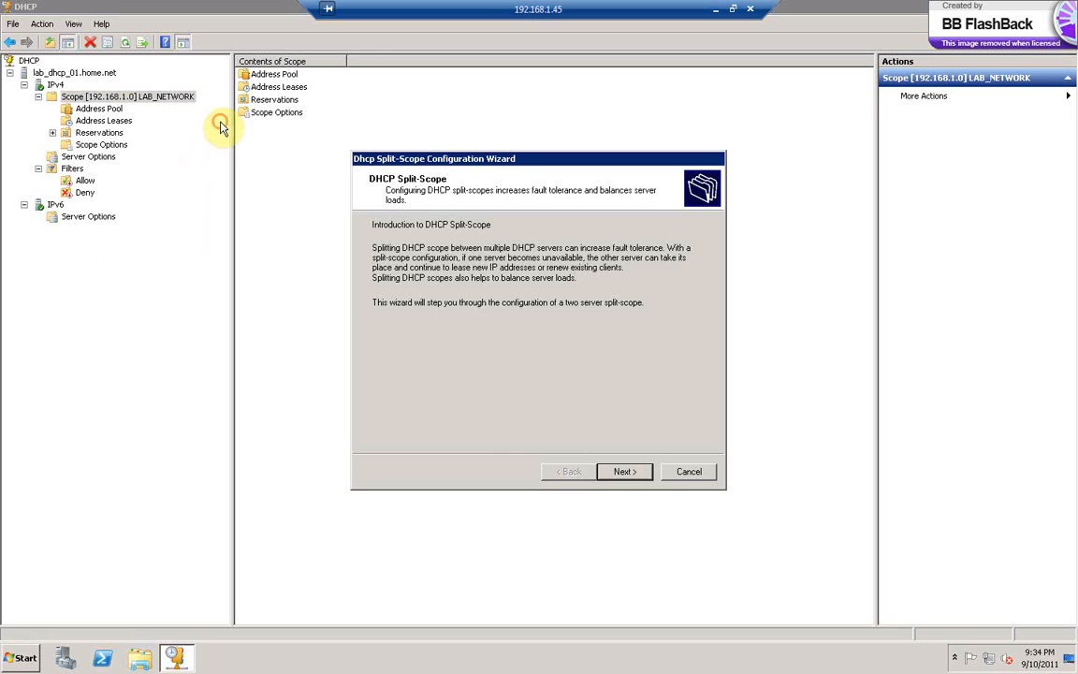
left_click(625, 472)
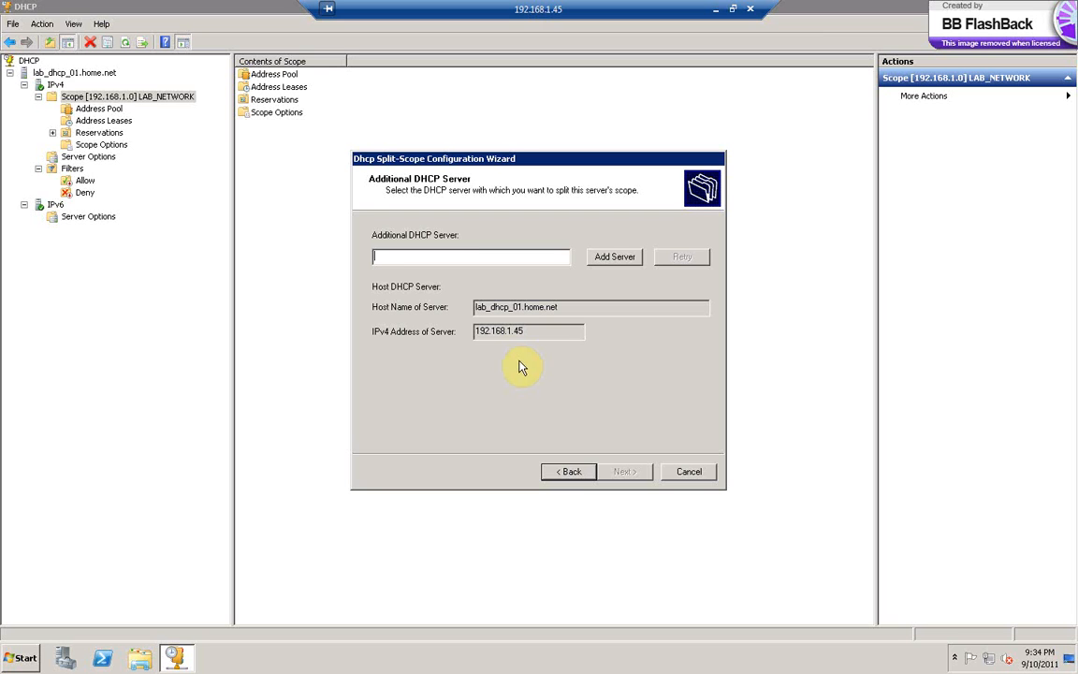
left_click(689, 470)
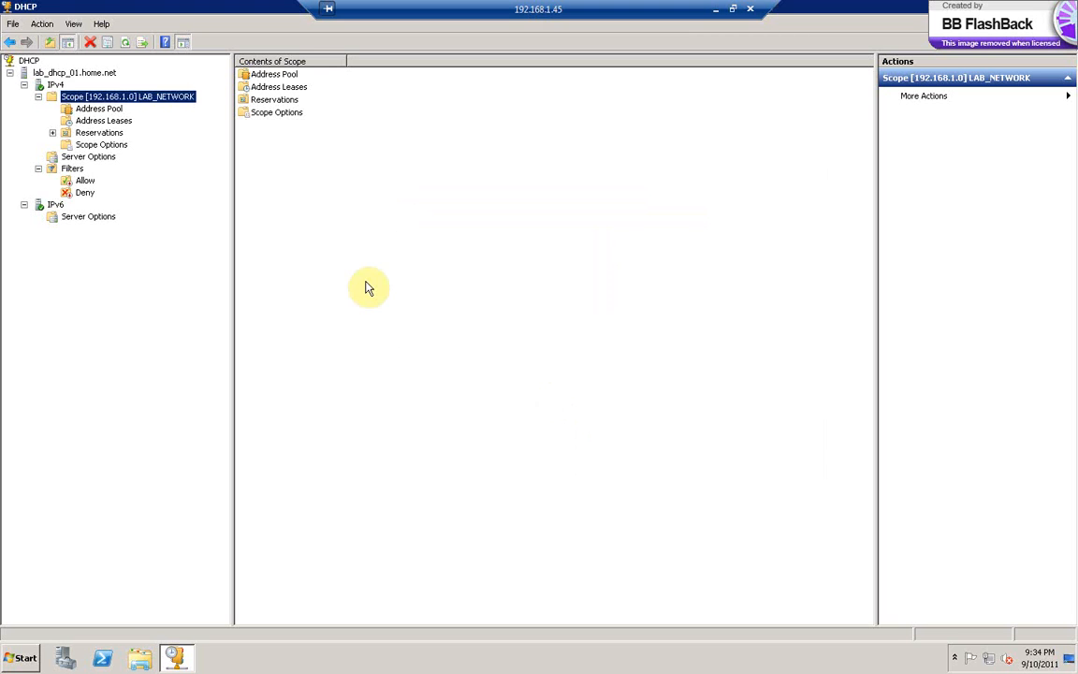
Review the LAB_NETWORK scope's general, DNS, Network Access Protection and advanced properties, and close them without changes.
right_click(117, 97)
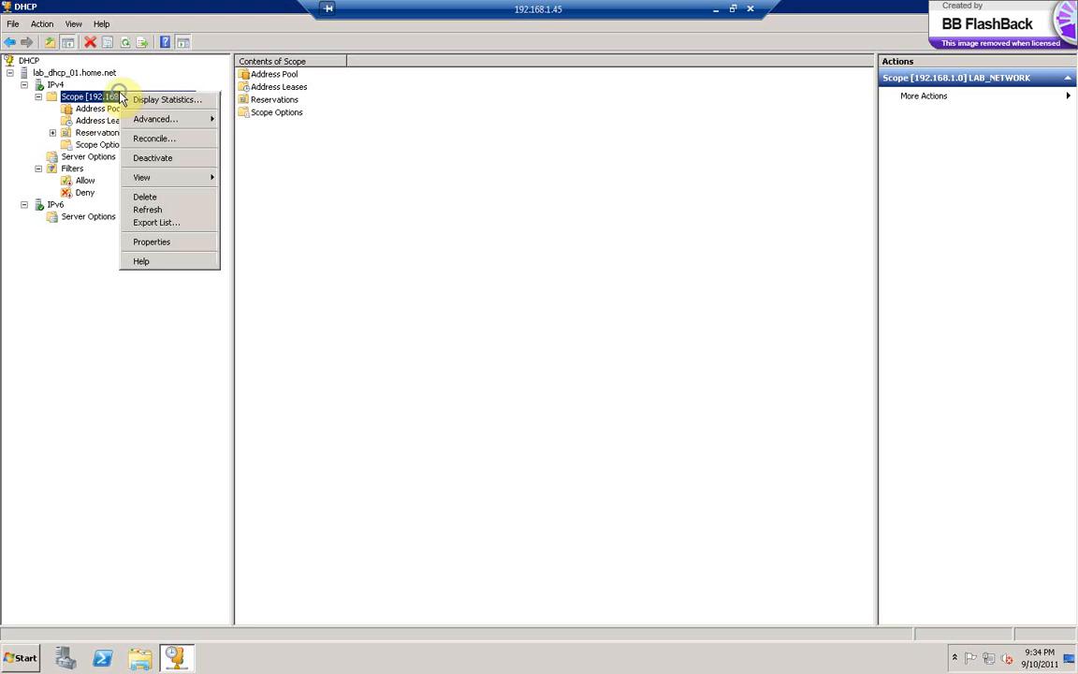
left_click(168, 242)
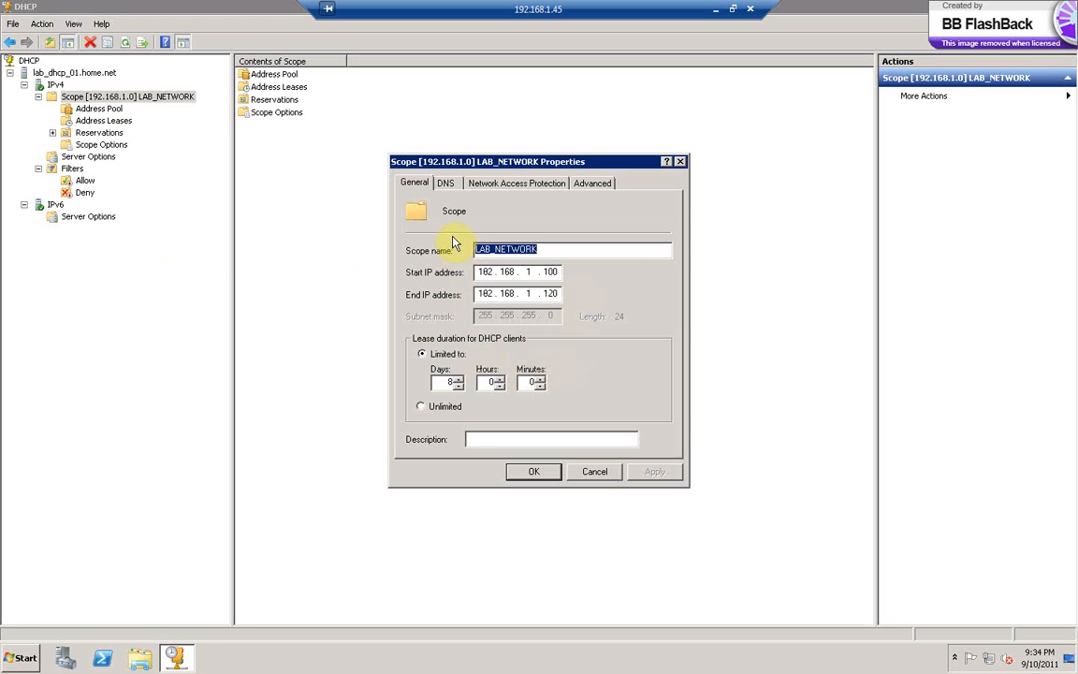
left_click(415, 185)
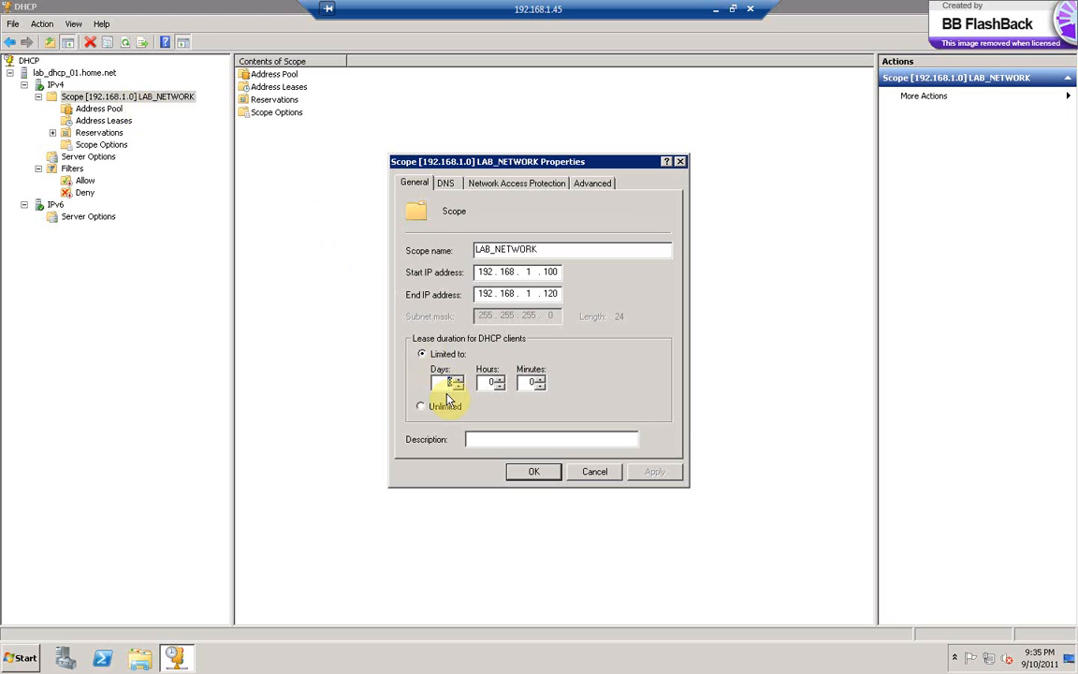
left_click(448, 185)
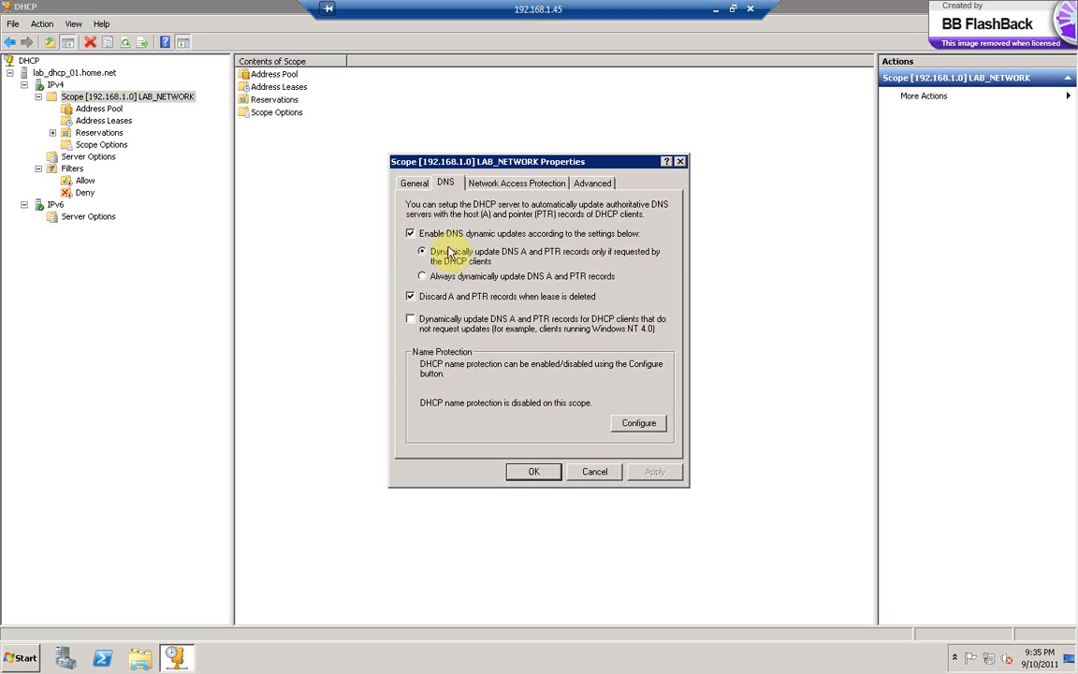
left_click(482, 183)
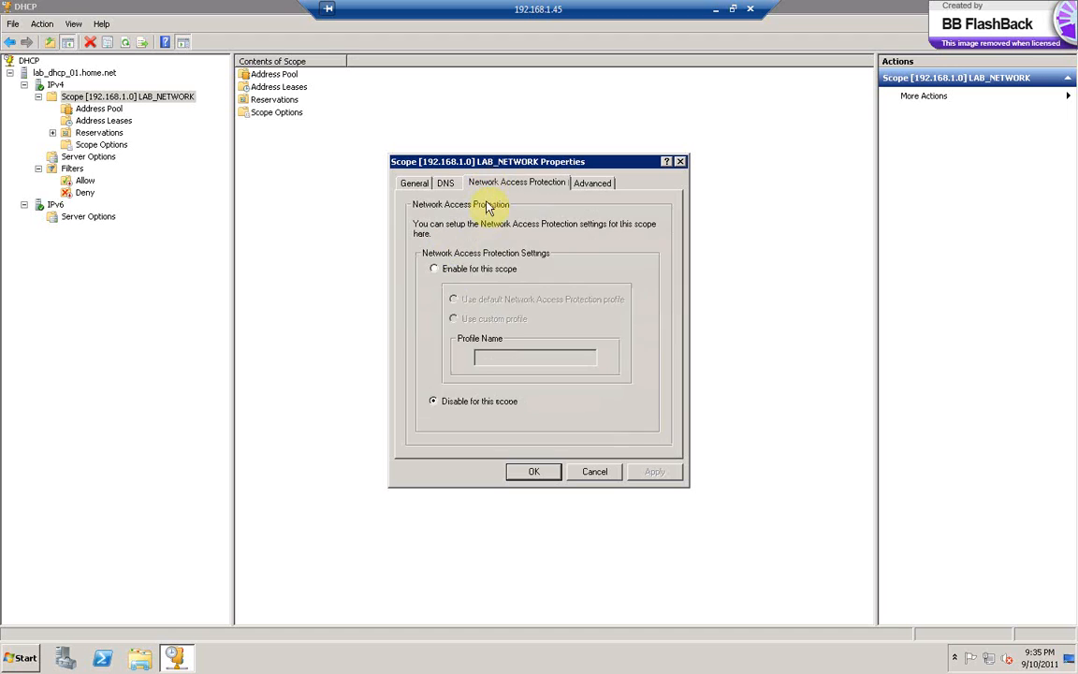
left_click(595, 184)
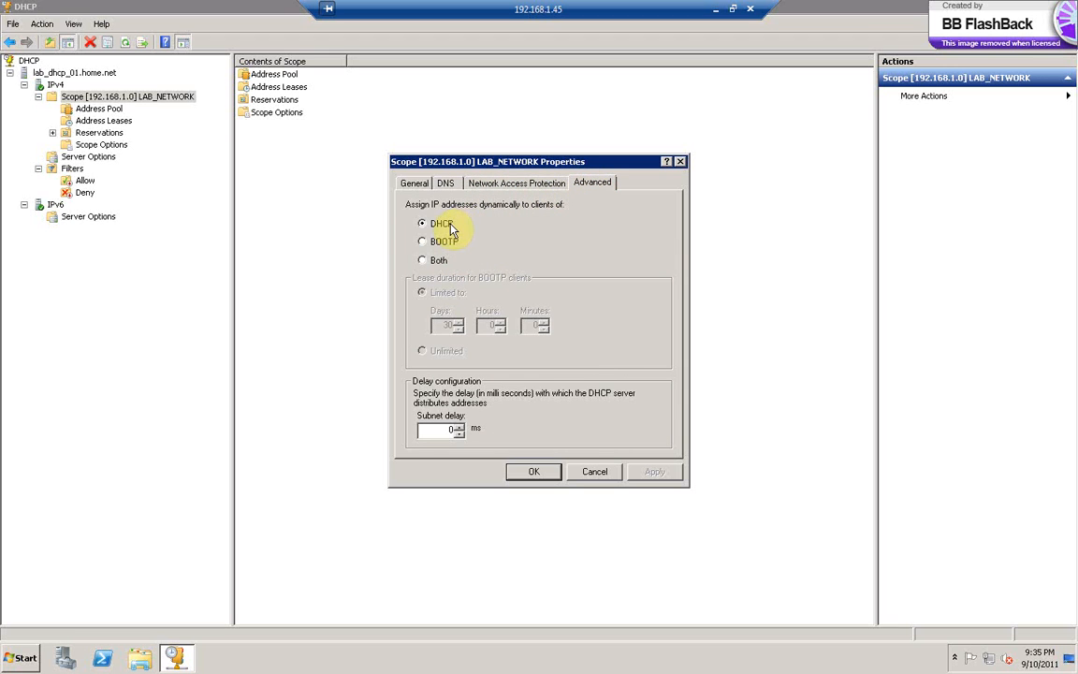
left_click(581, 474)
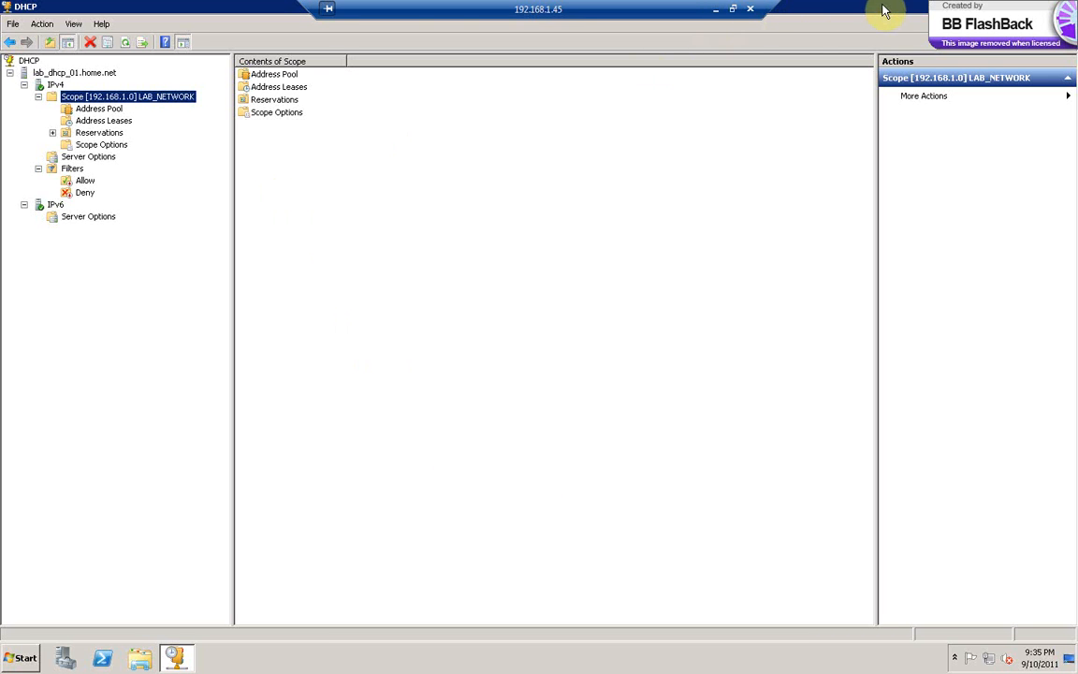